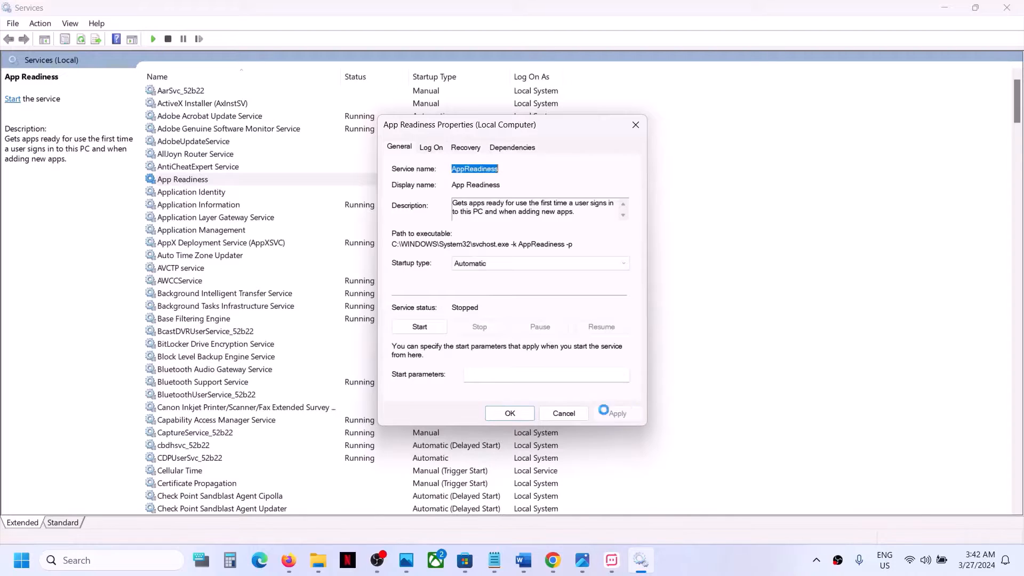
- Start the App Readiness service, close its properties, and restart the service
left_click(428, 329)
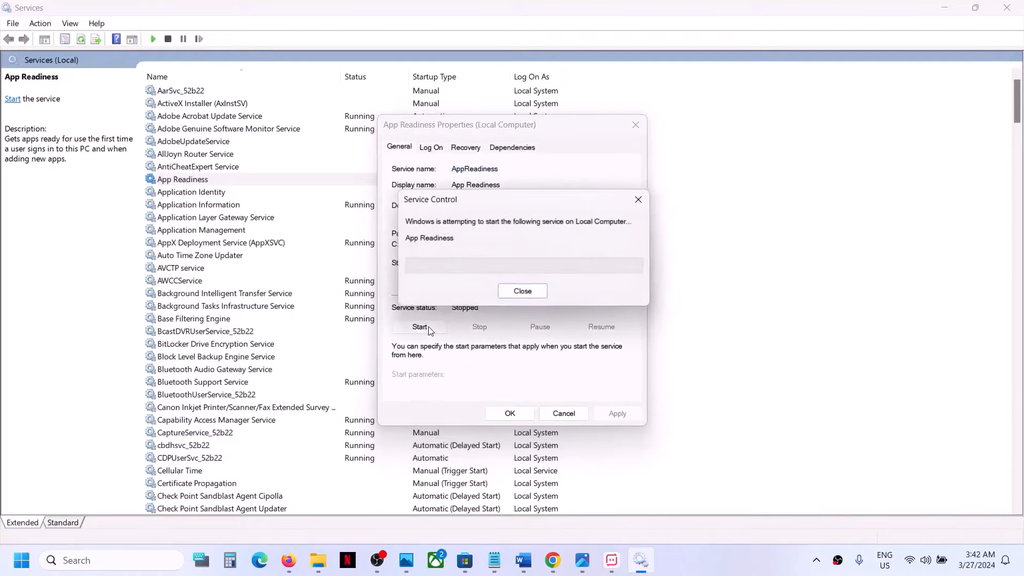
left_click(510, 414)
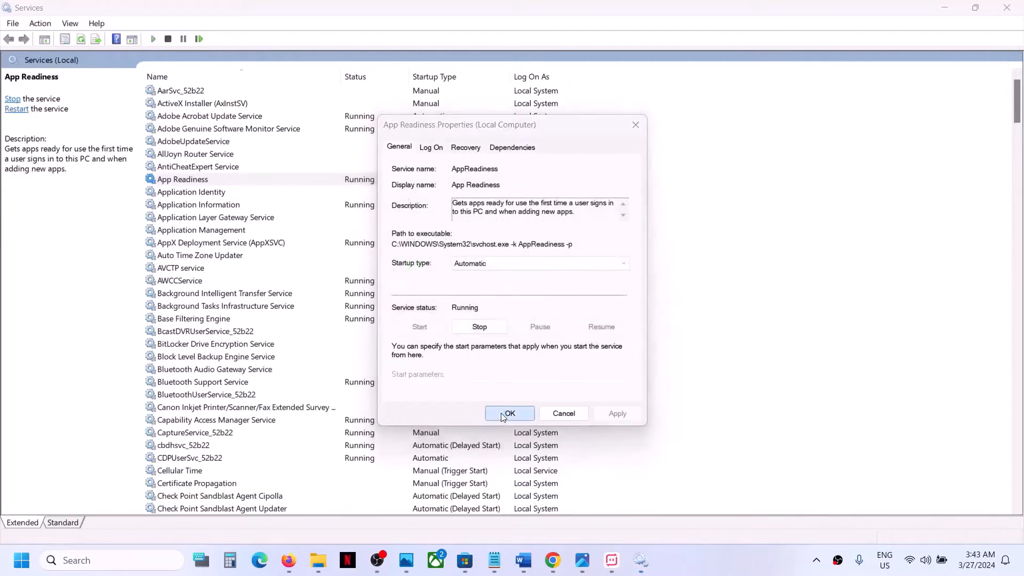
right_click(178, 185)
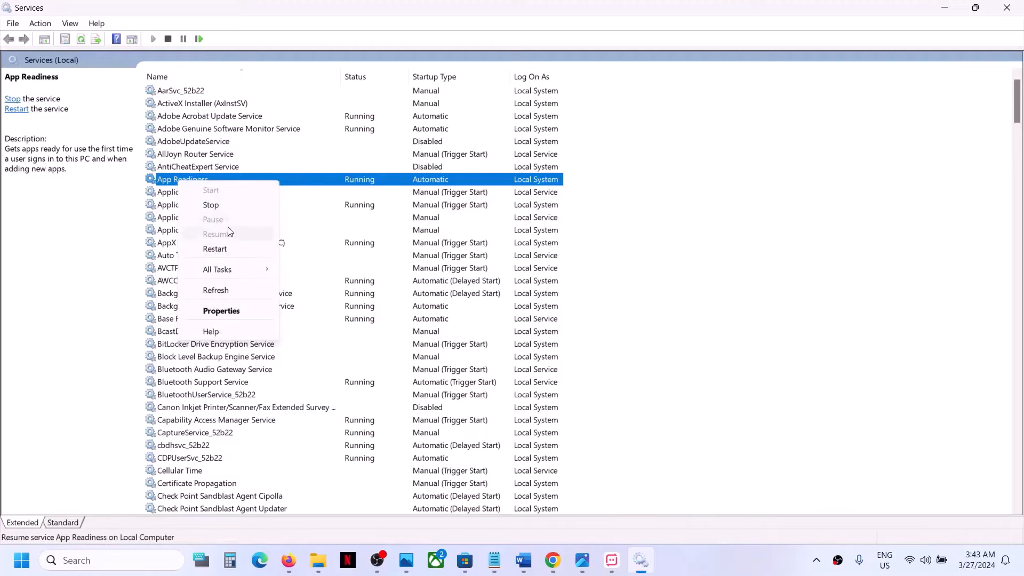
left_click(223, 247)
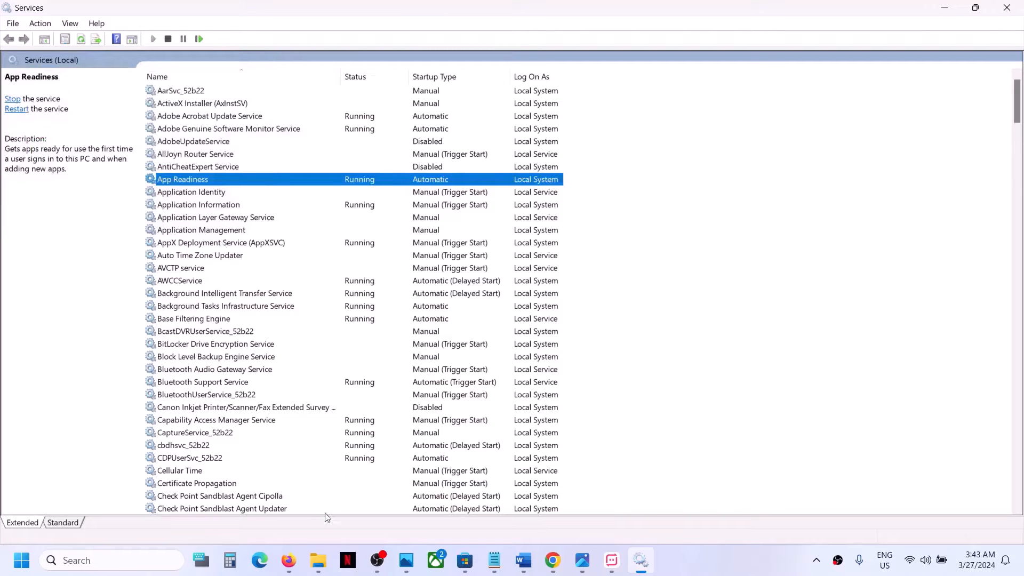
- Open the OS (C:) drive in a new File Explorer window and check that hidden items are set to show
right_click(318, 560)
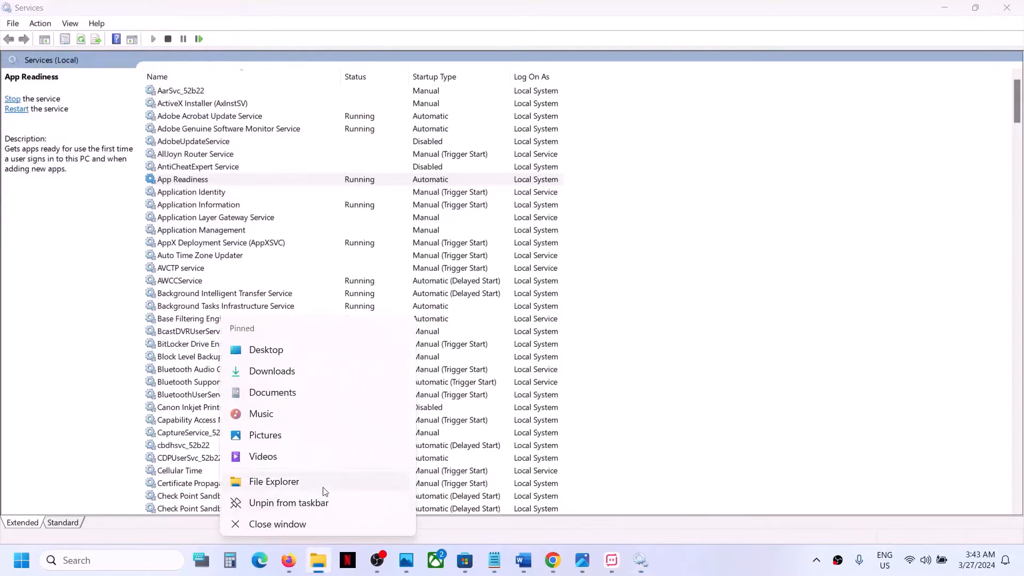
left_click(286, 486)
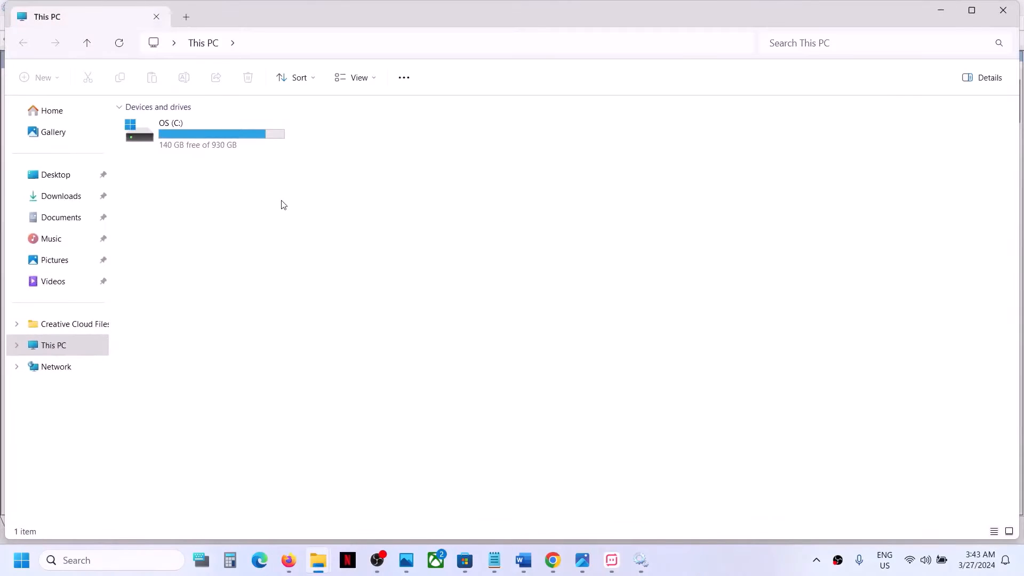
double_click(204, 140)
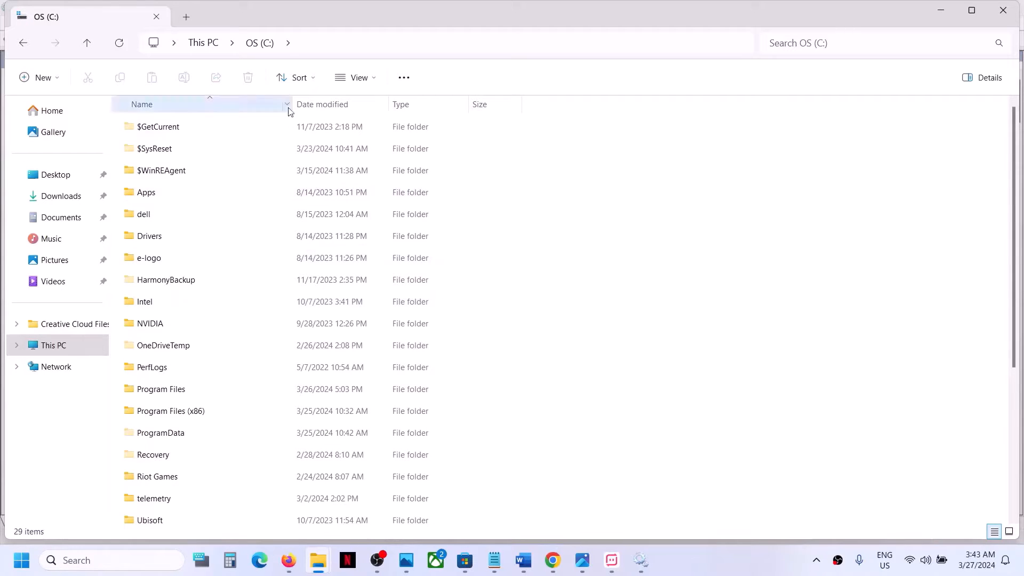
left_click(375, 81)
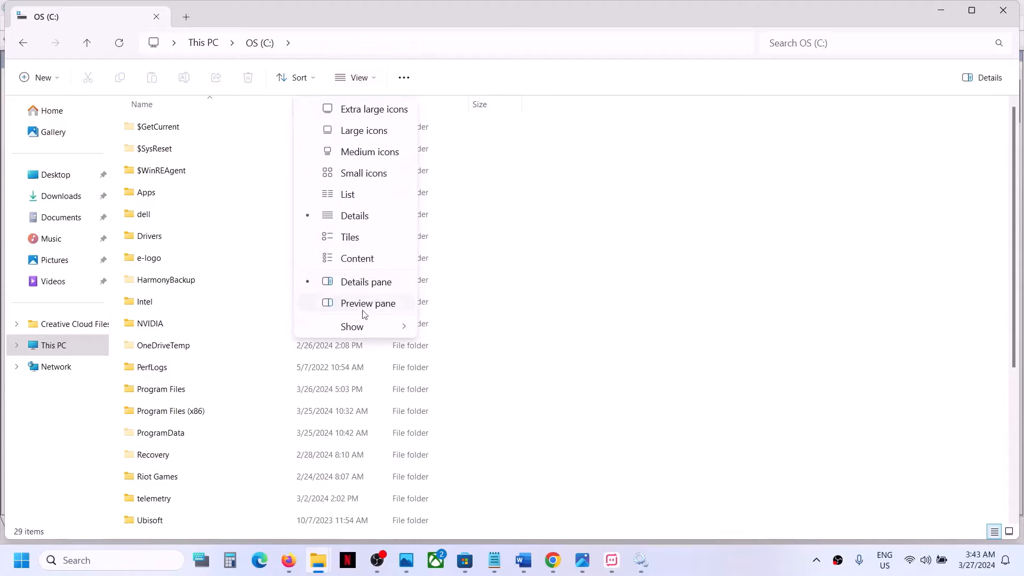
mouse_move(387, 327)
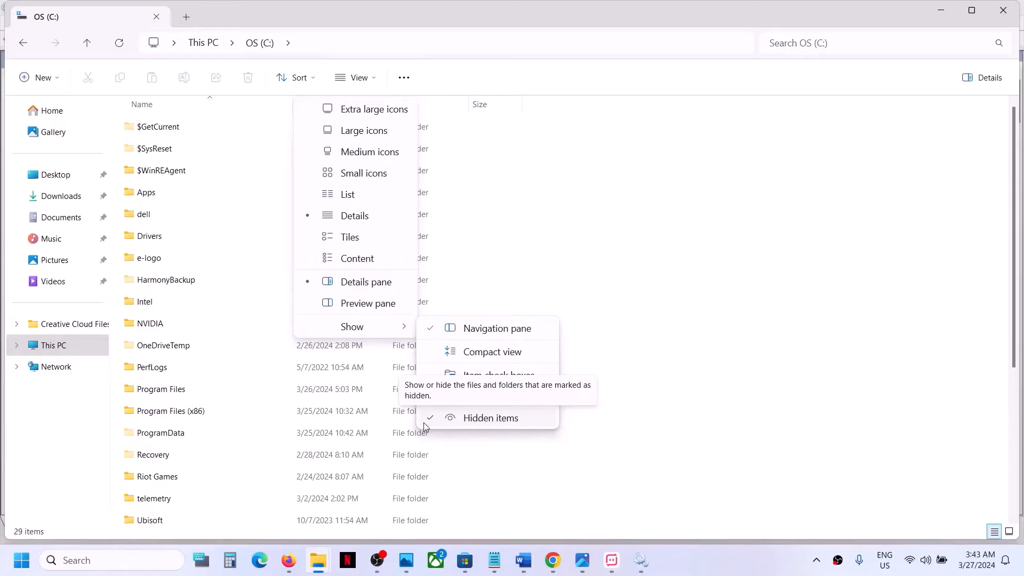
left_click(171, 170)
- Copy the $WinREAgent folder from the C: drive to the desktop
left_click(170, 169)
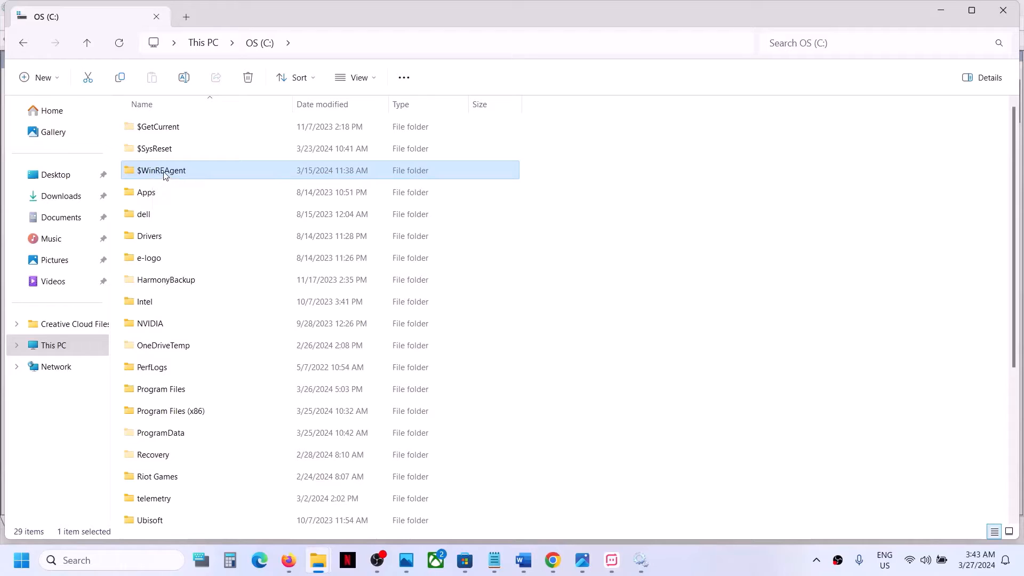
right_click(166, 174)
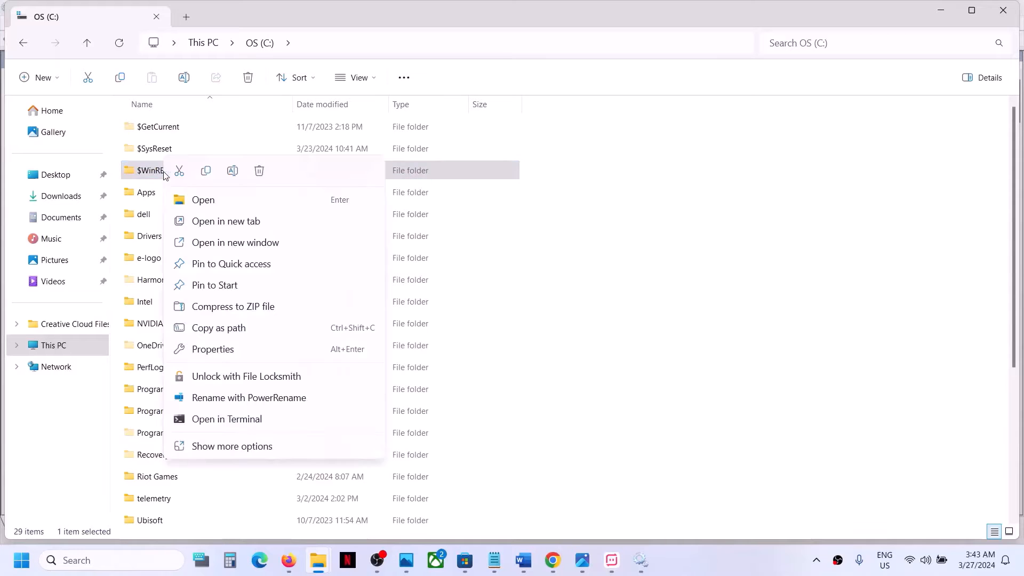
left_click(207, 172)
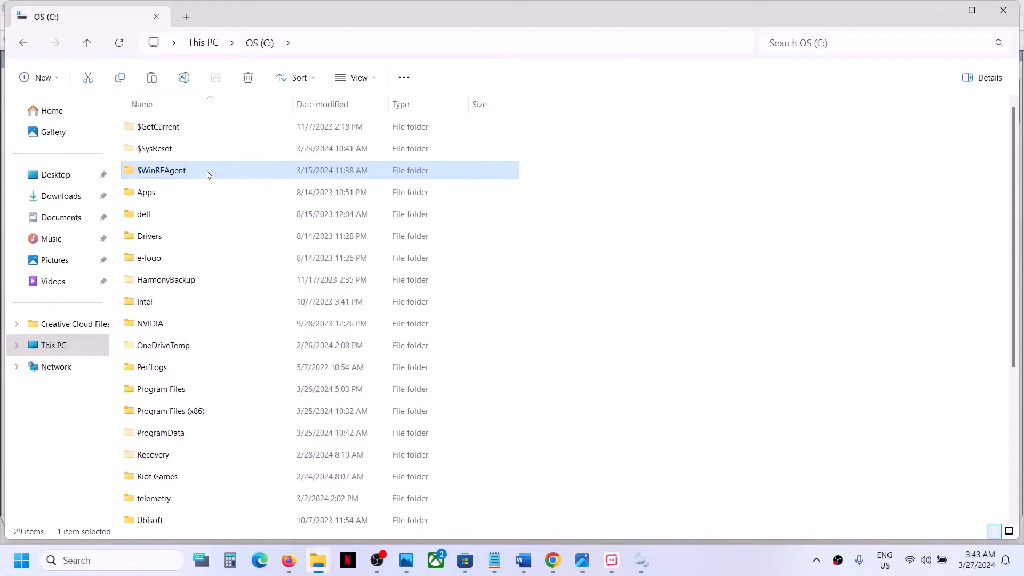
key("super+d")
right_click(177, 148)
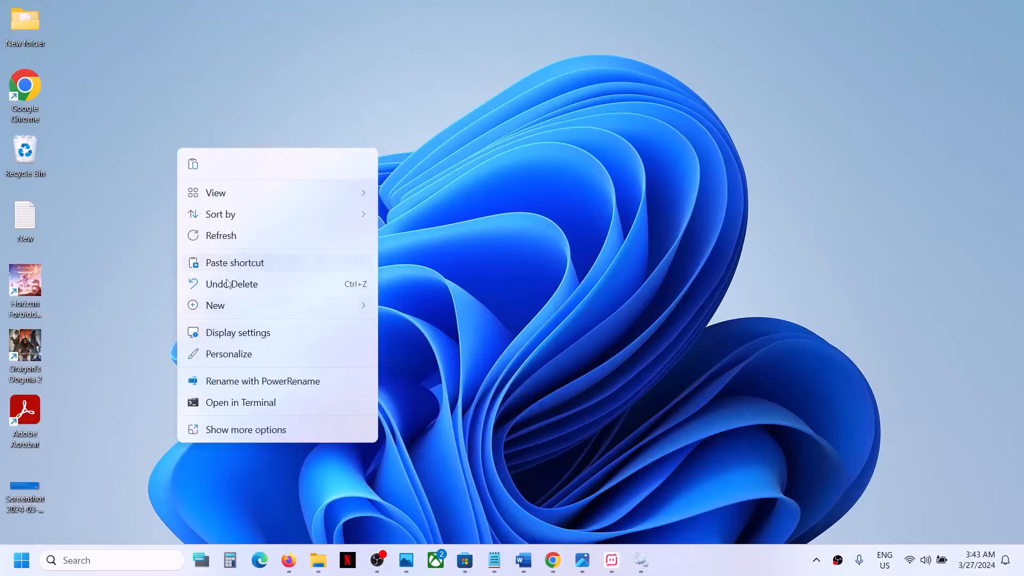
left_click(192, 164)
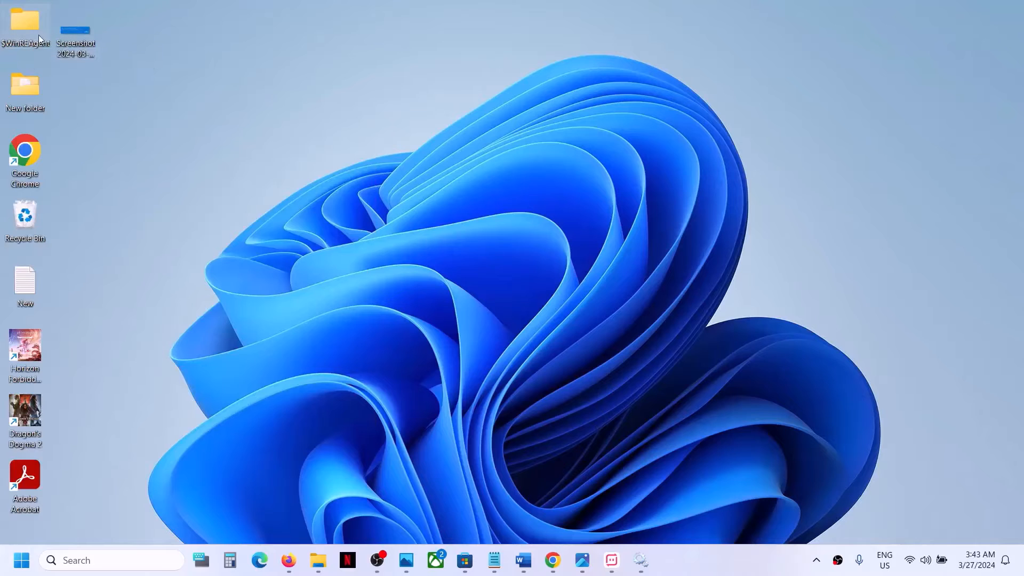
- Return to the OS (C:) window and delete the $WinREAgent folder there
left_click(322, 564)
mouse_move(319, 560)
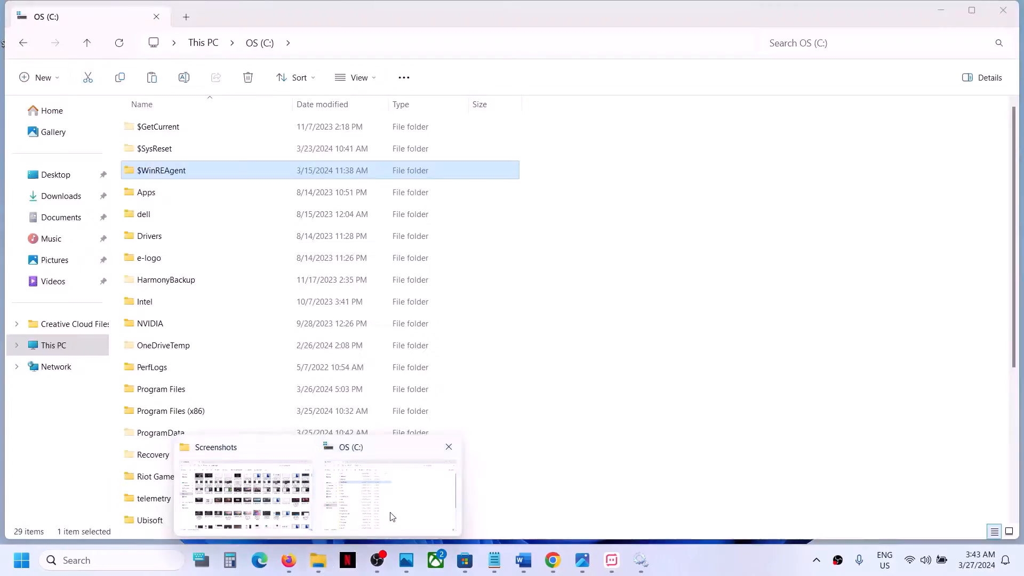
left_click(389, 514)
right_click(162, 172)
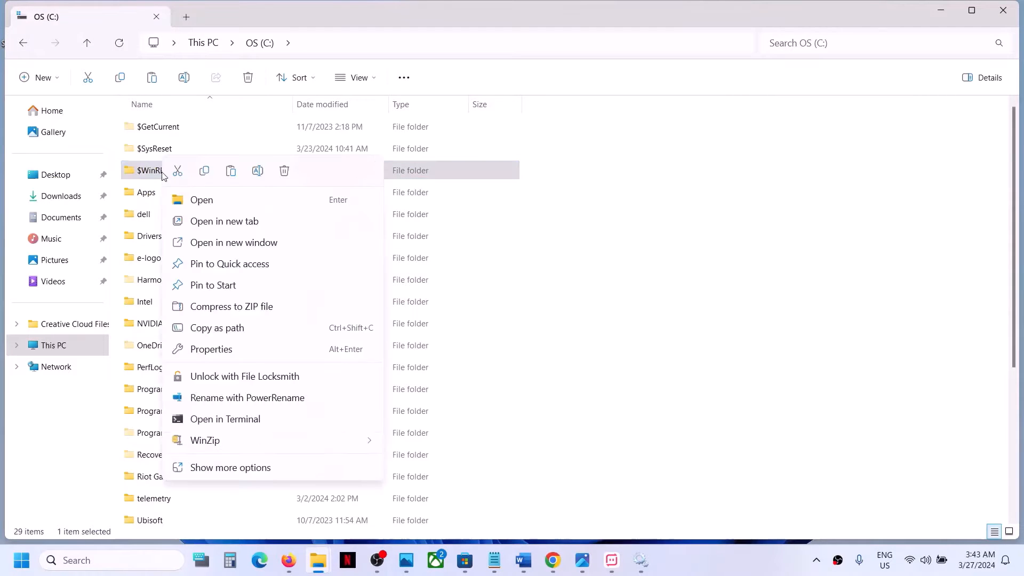
left_click(283, 172)
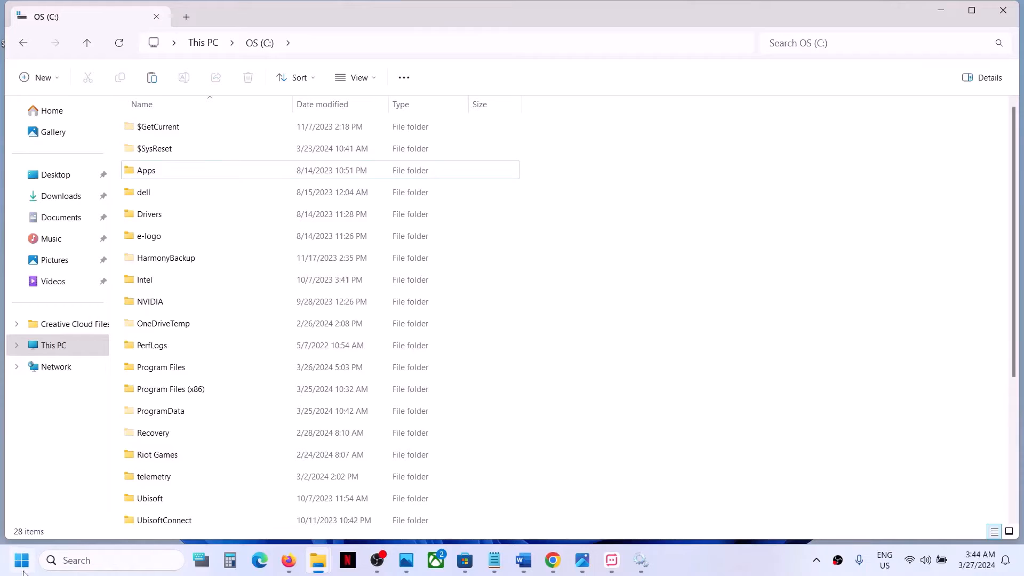
left_click(21, 560)
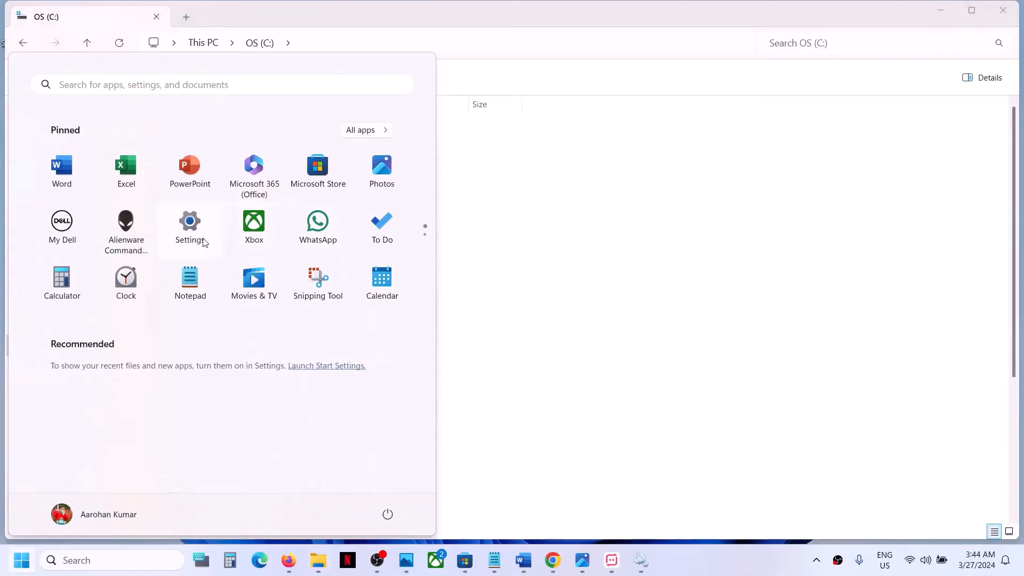
left_click(710, 201)
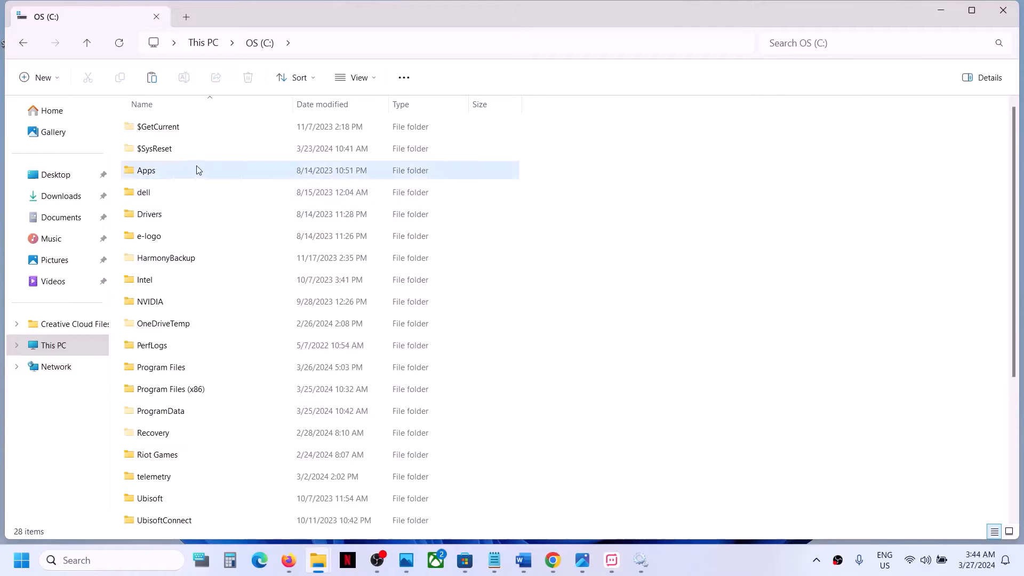
key("super+d")
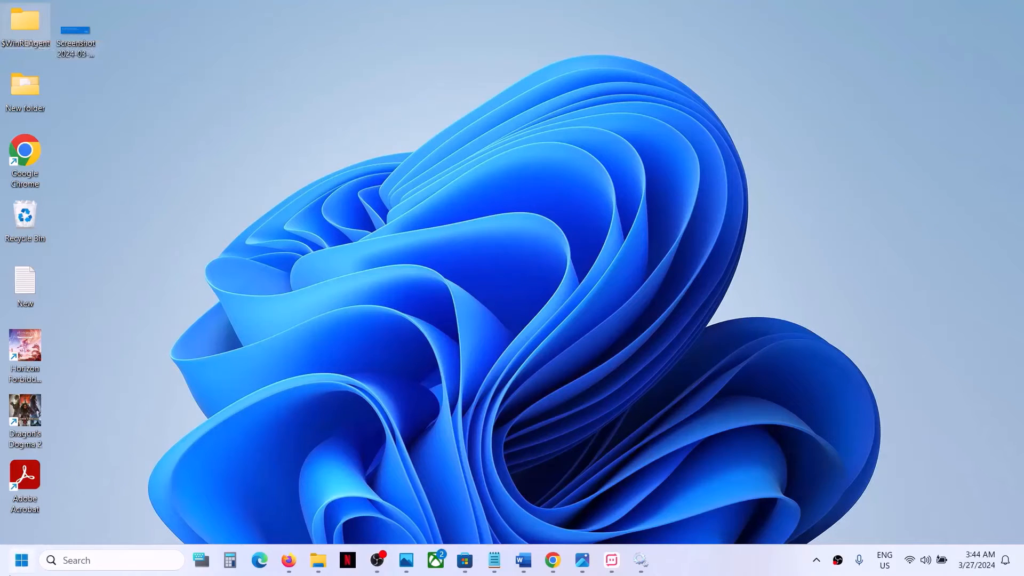
left_click(22, 560)
left_click(395, 523)
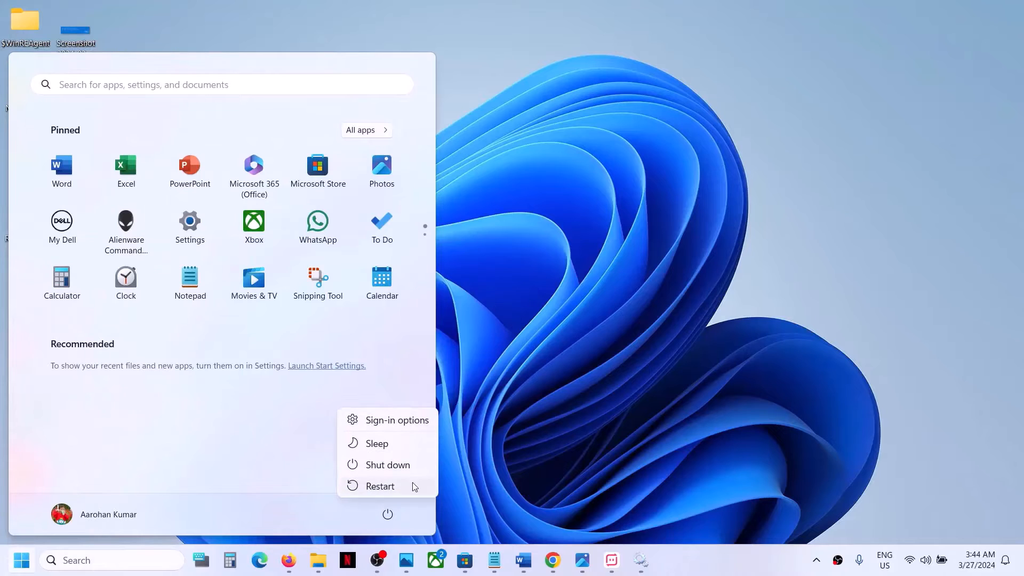
left_click(538, 435)
left_click(594, 350)
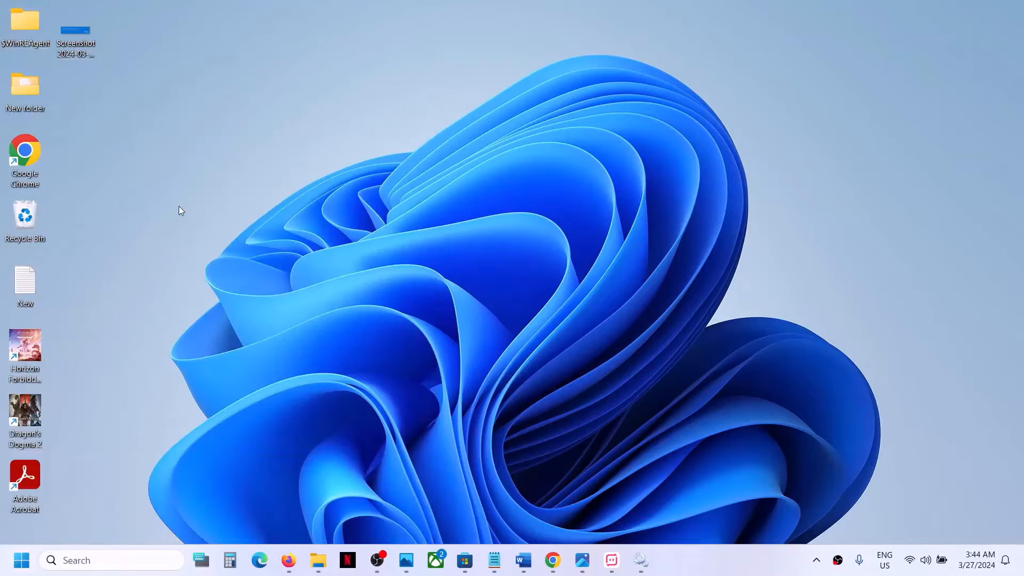
- Copy the $WinREAgent folder from the desktop back into the OS (C:) drive
right_click(23, 18)
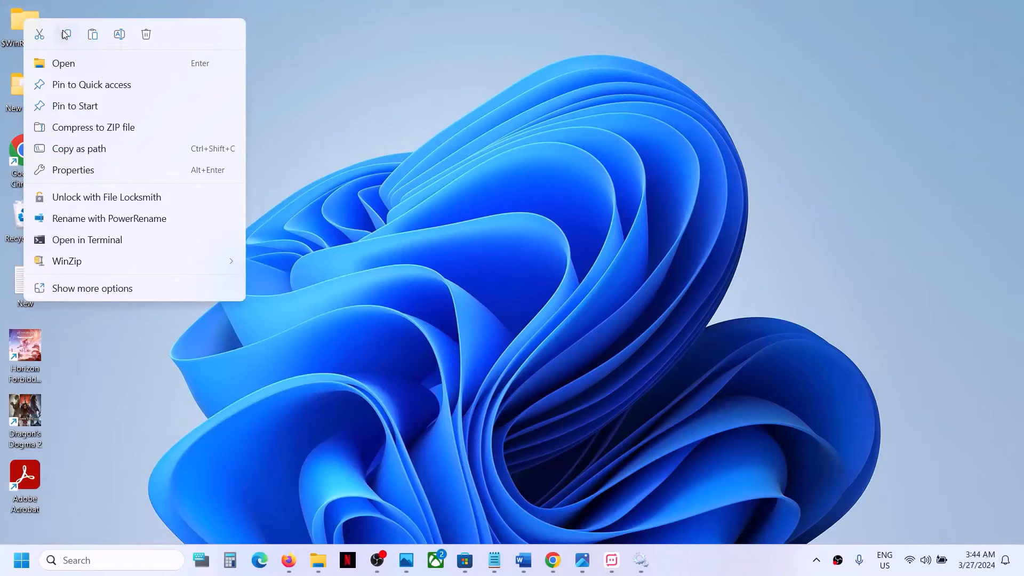
left_click(228, 441)
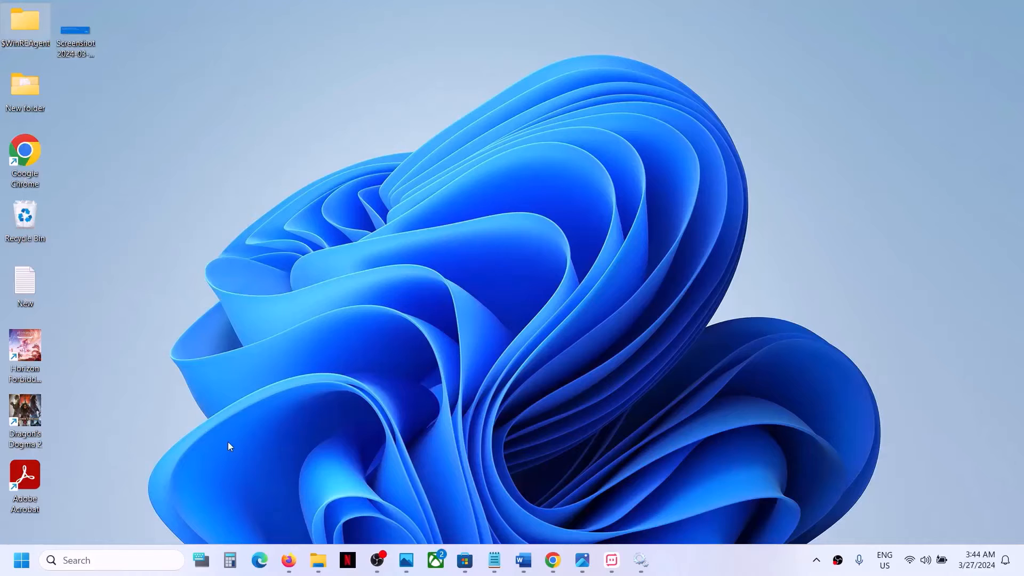
left_click(320, 566)
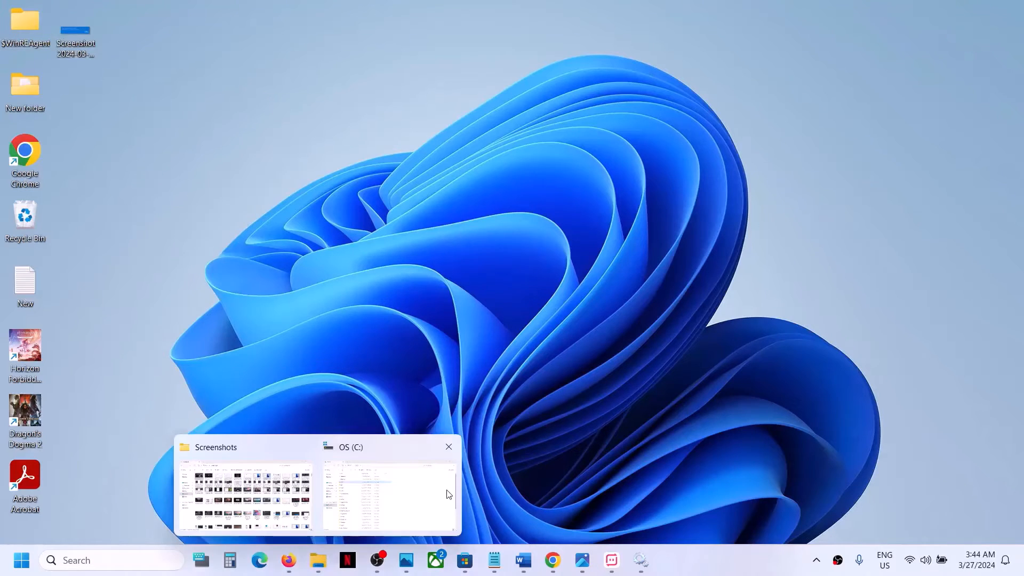
left_click(446, 494)
key("ctrl+v")
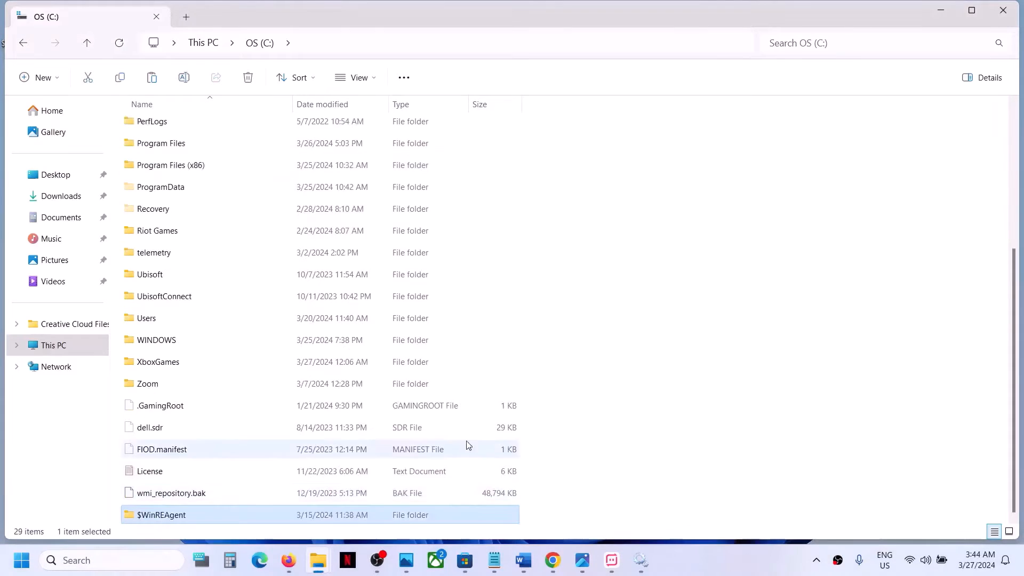
left_click(659, 358)
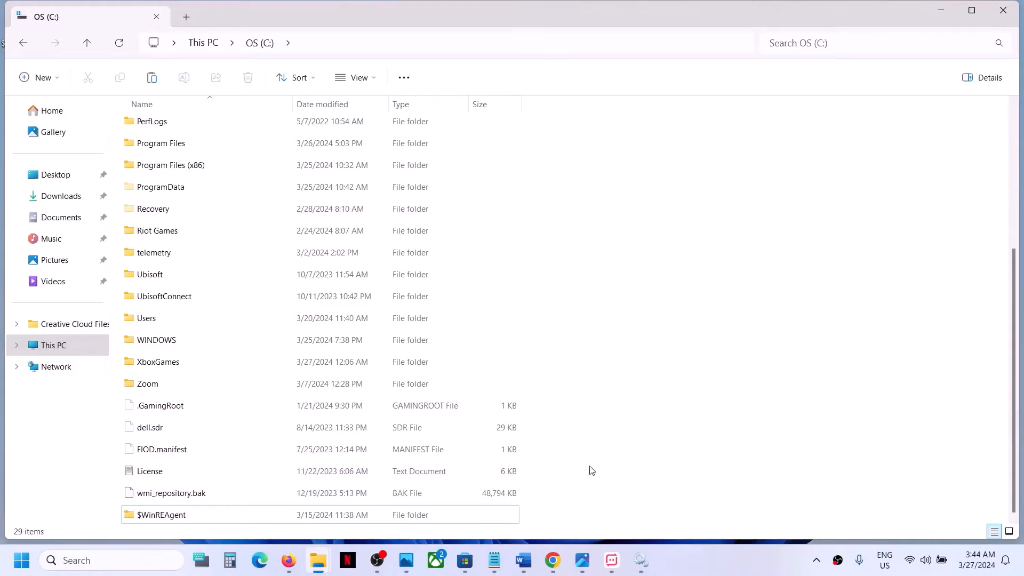
- Switch to the Word document listing the Windows 11 update fix steps and view its first step
left_click(688, 561)
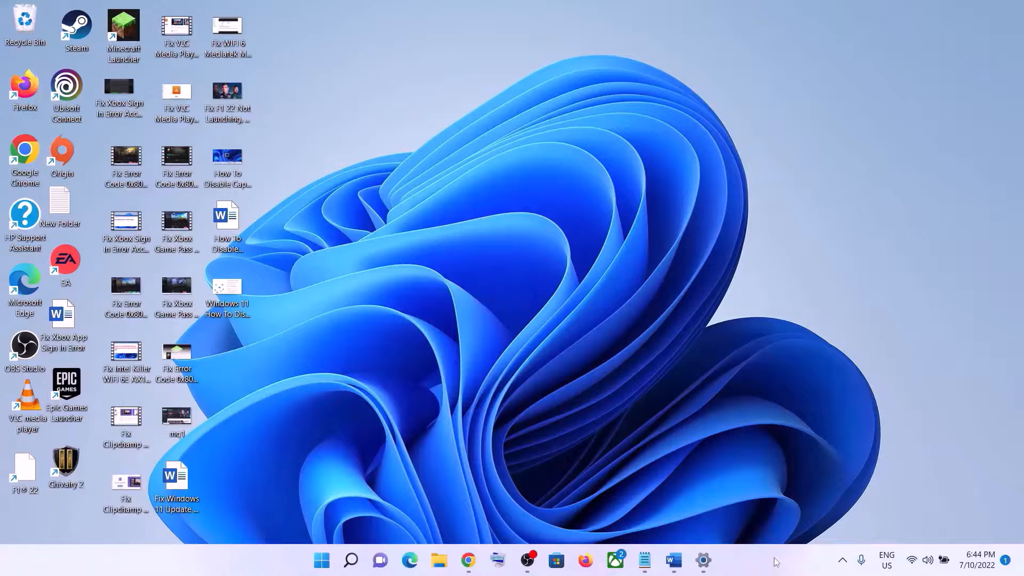
left_click(673, 561)
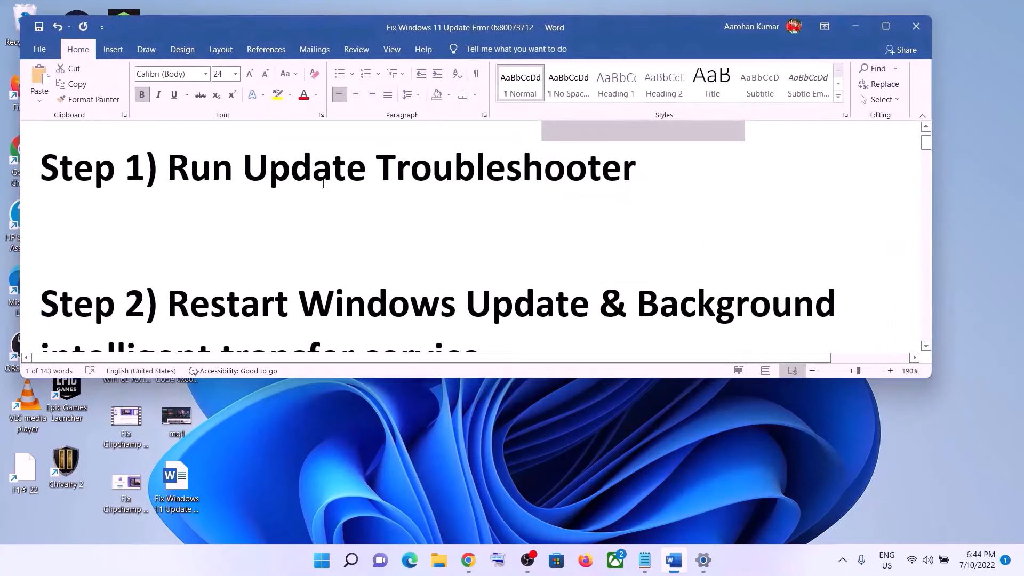
- Open the Other troubleshooters page within the System troubleshooting options of Windows Settings
left_click(321, 560)
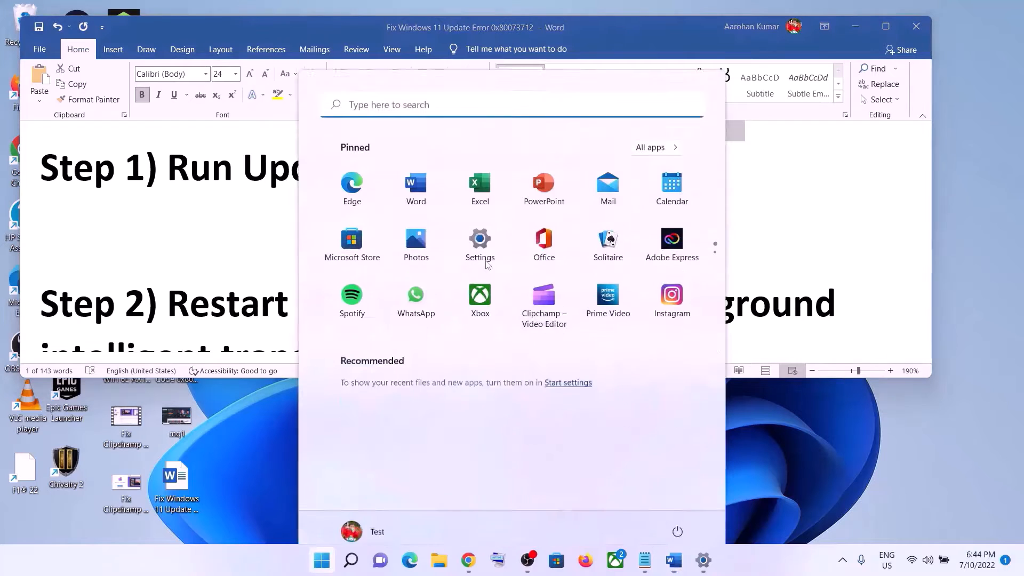
left_click(479, 217)
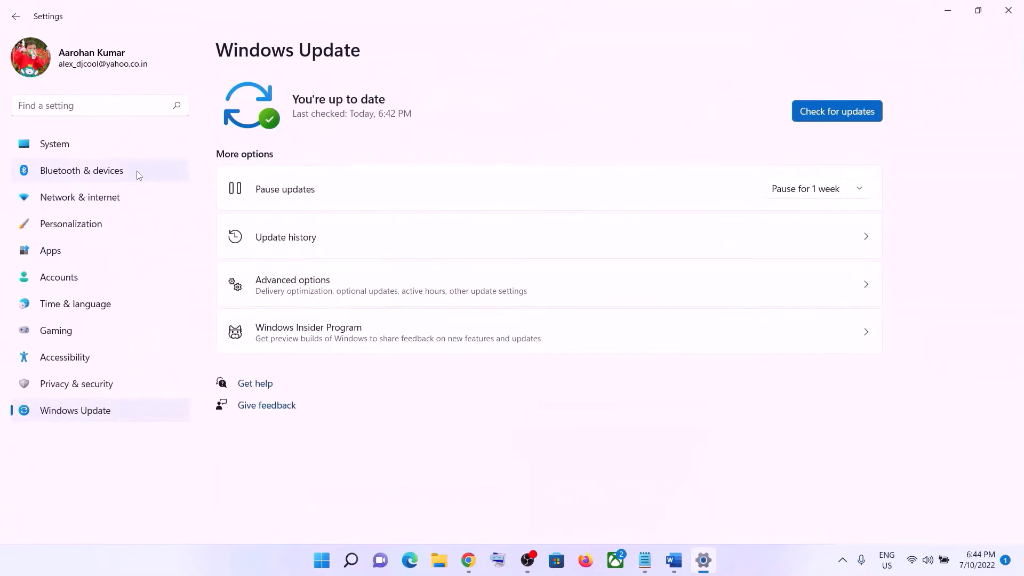
left_click(75, 151)
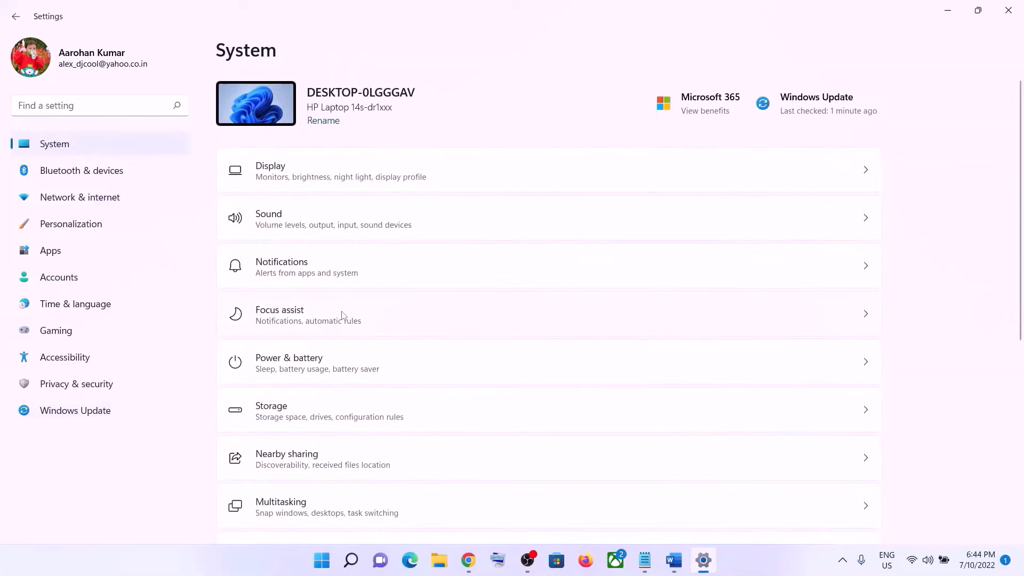
scroll(344, 316, "down", 2)
scroll(344, 315, "down", 3)
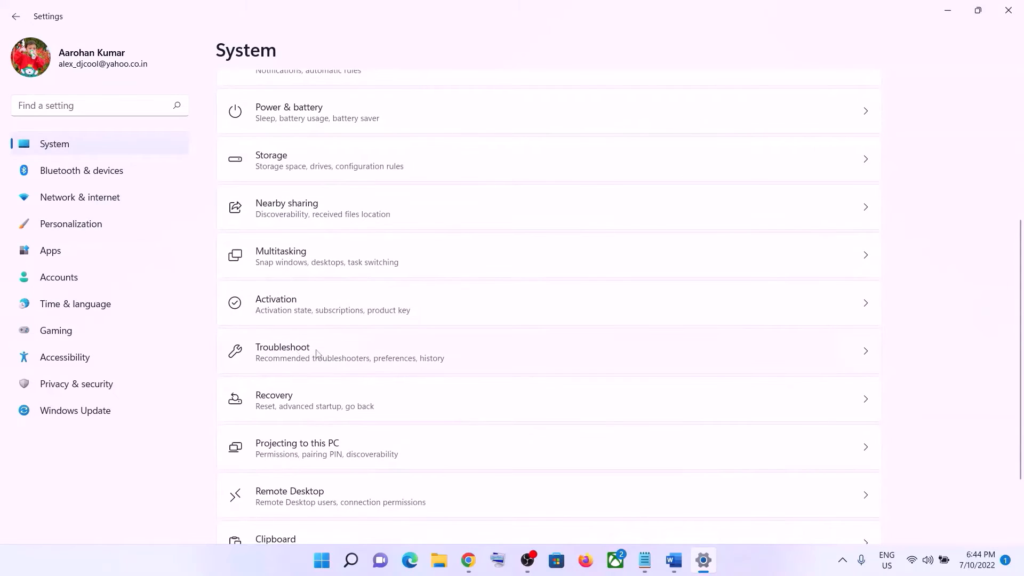
left_click(306, 356)
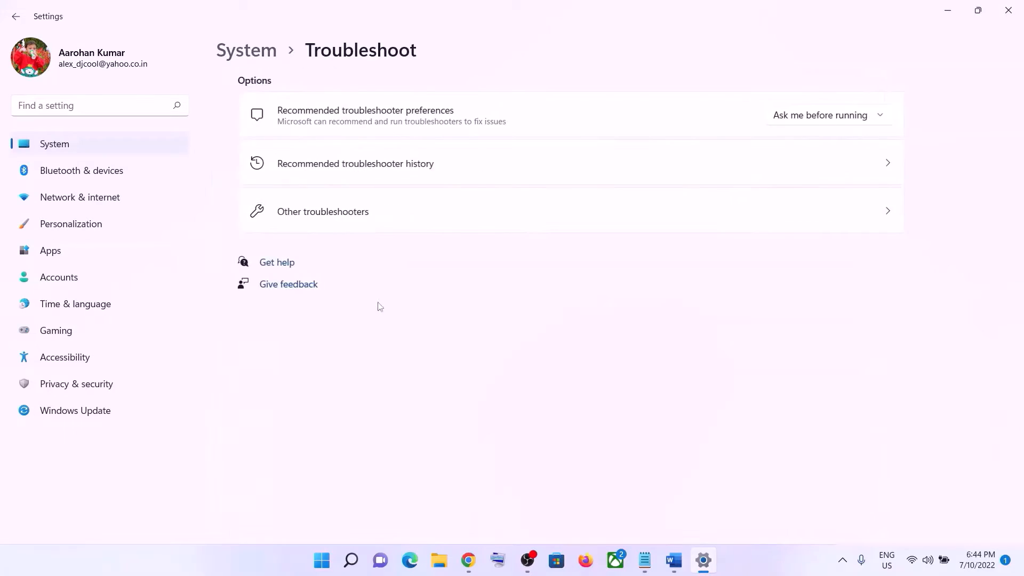
left_click(314, 218)
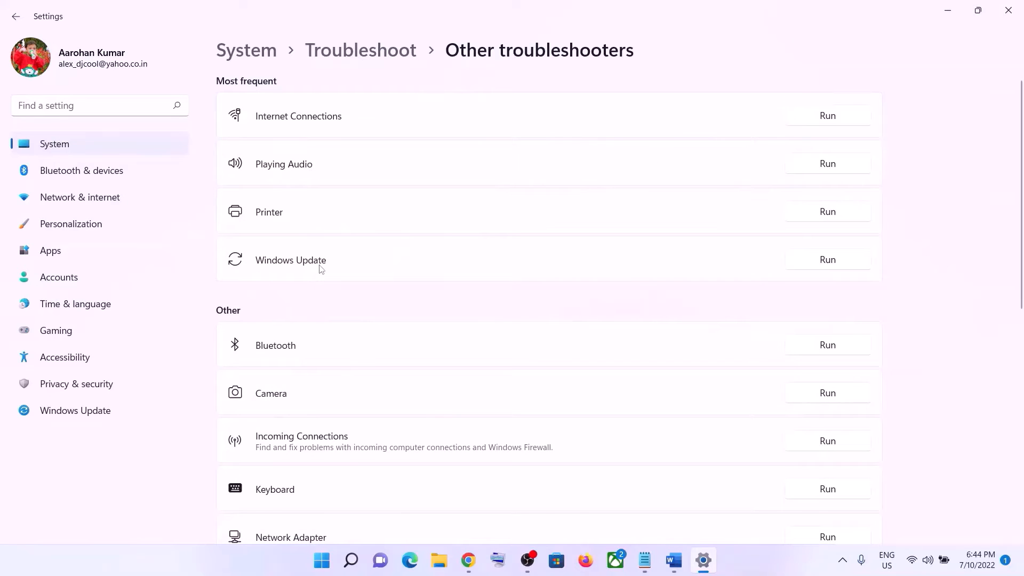
- Run the Windows Update troubleshooter and switch to the Word document to read Step 2 of the fix
left_click(842, 263)
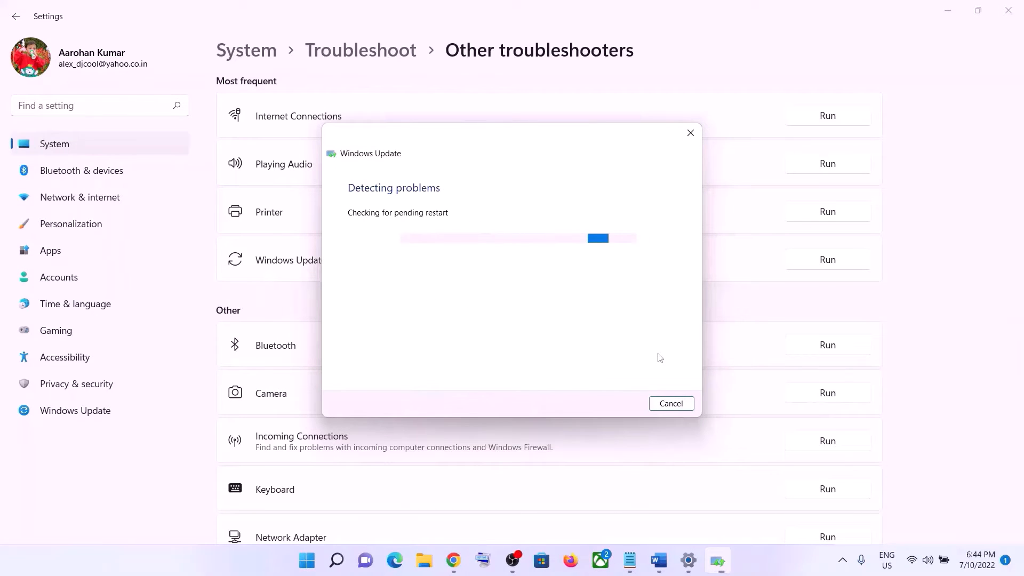
left_click(665, 560)
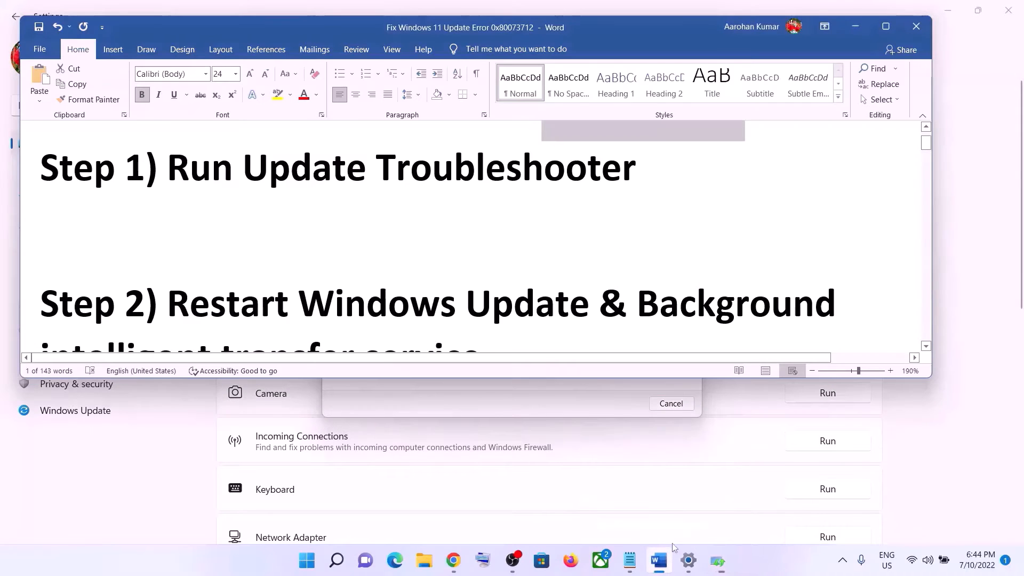
scroll(569, 342, "down", 3)
scroll(569, 342, "up", 2)
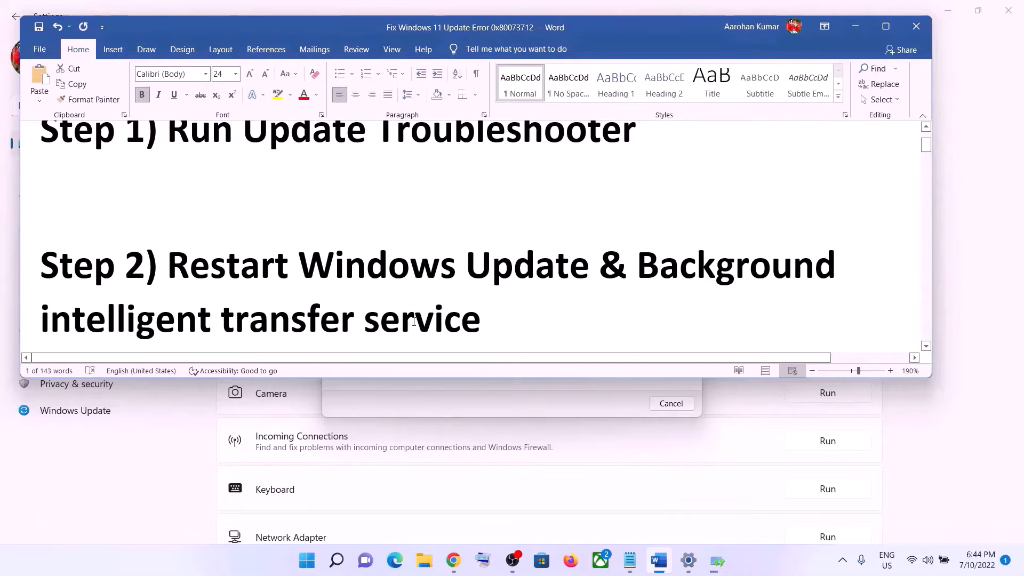
- Search for services and open the Services app
left_click(308, 561)
type("services")
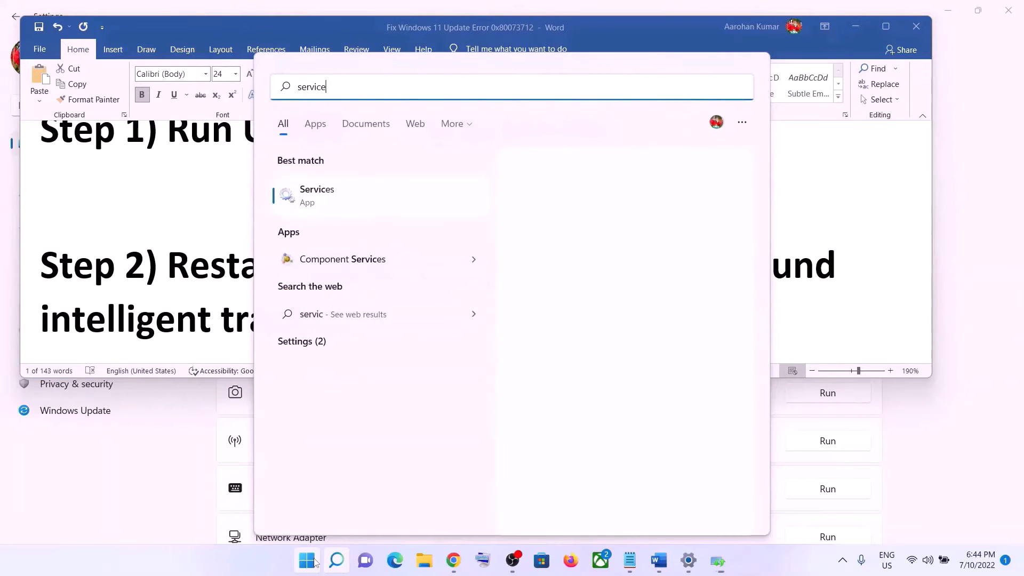
left_click(347, 205)
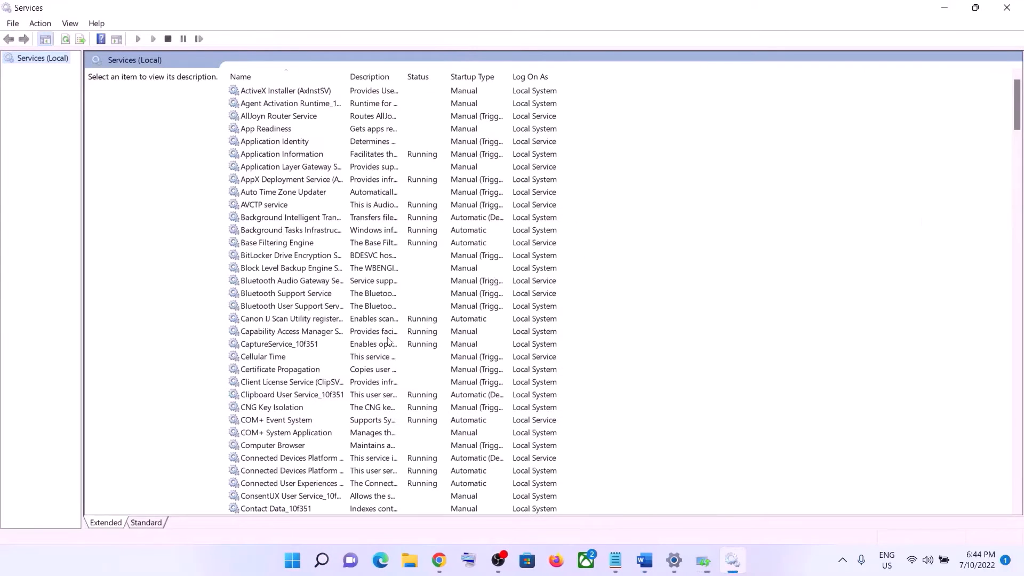
- Open the properties of the Windows Update service and close the finished Windows Update troubleshooter
left_click(383, 345)
key("w")
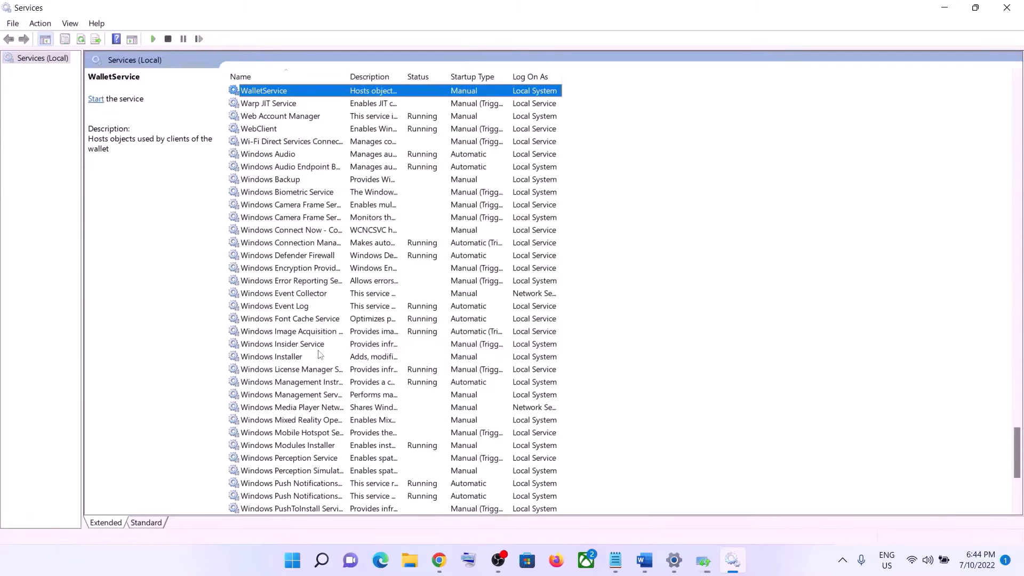
scroll(320, 355, "down", 6)
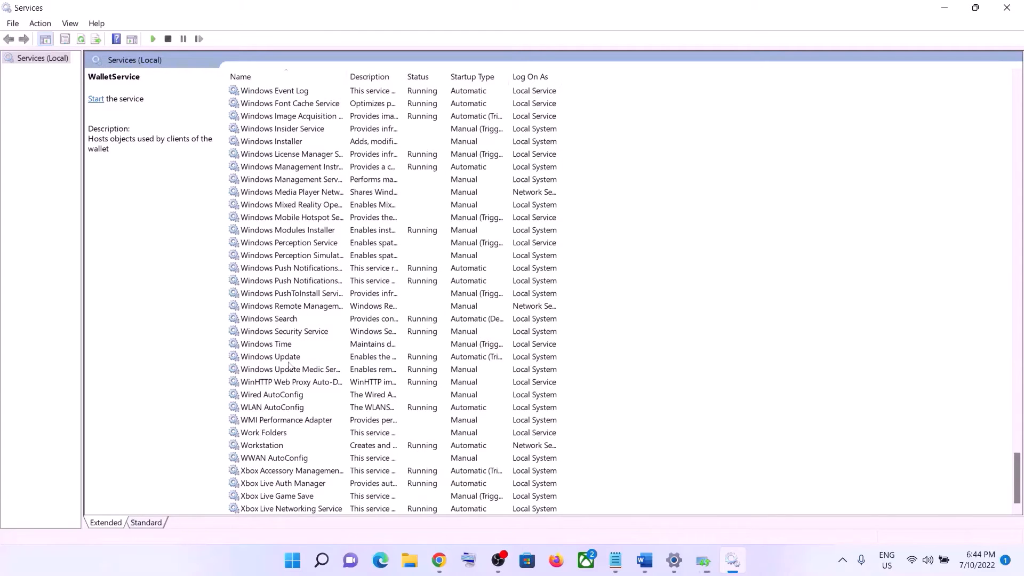
left_click(290, 359)
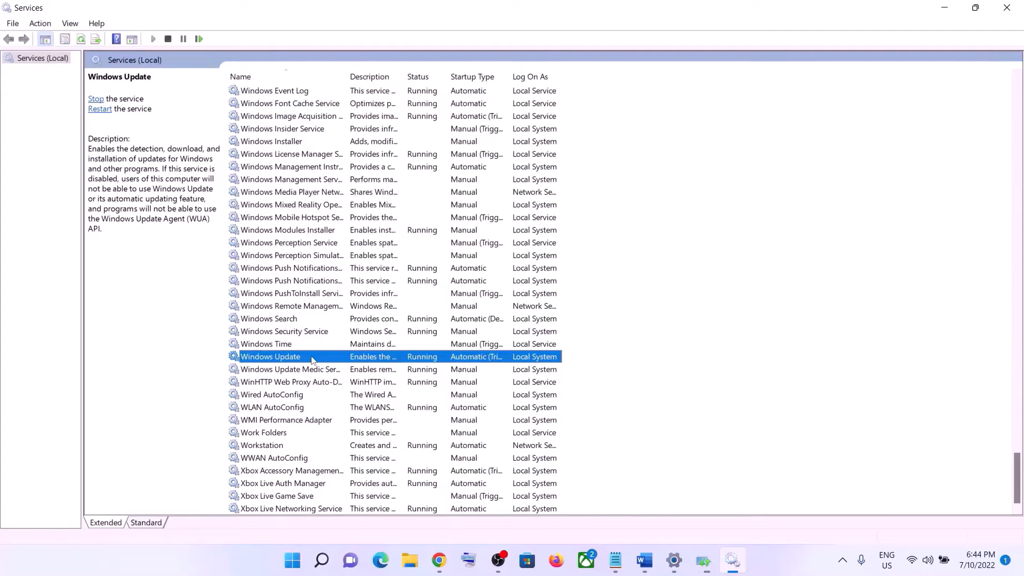
double_click(313, 360)
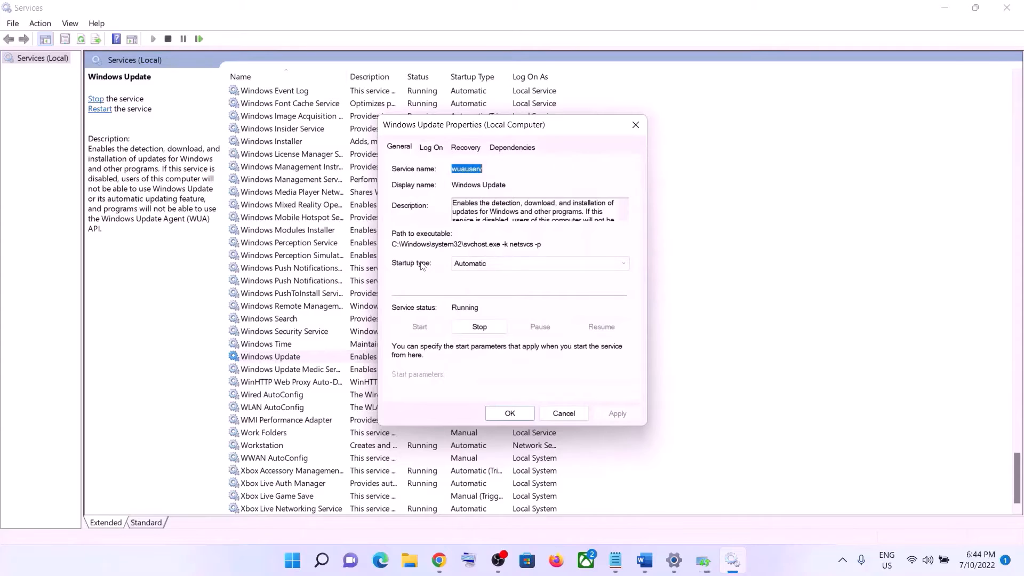
left_click(458, 265)
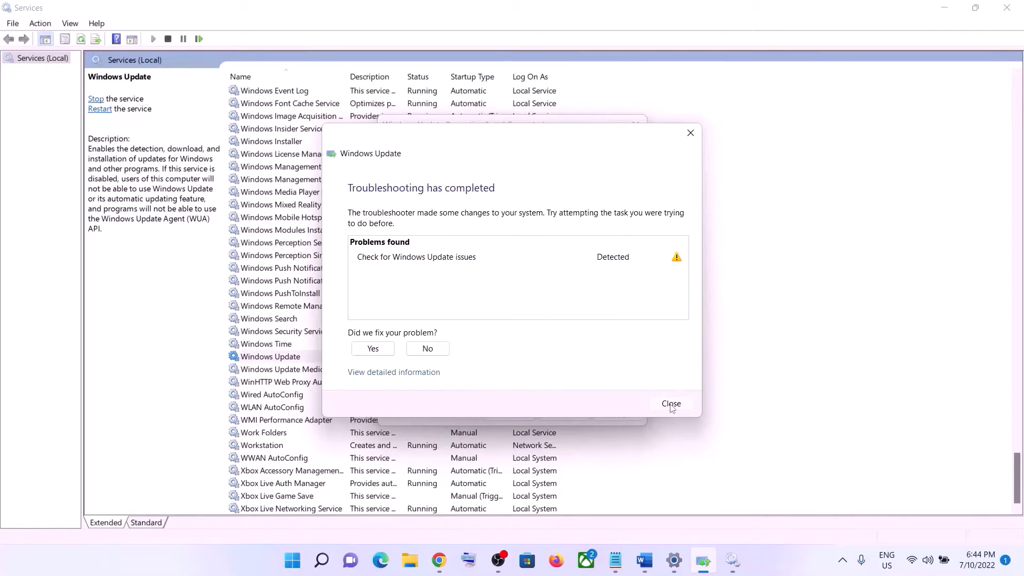
left_click(670, 404)
- Set the Windows Update service's startup type to Automatic and restart the service
left_click(488, 263)
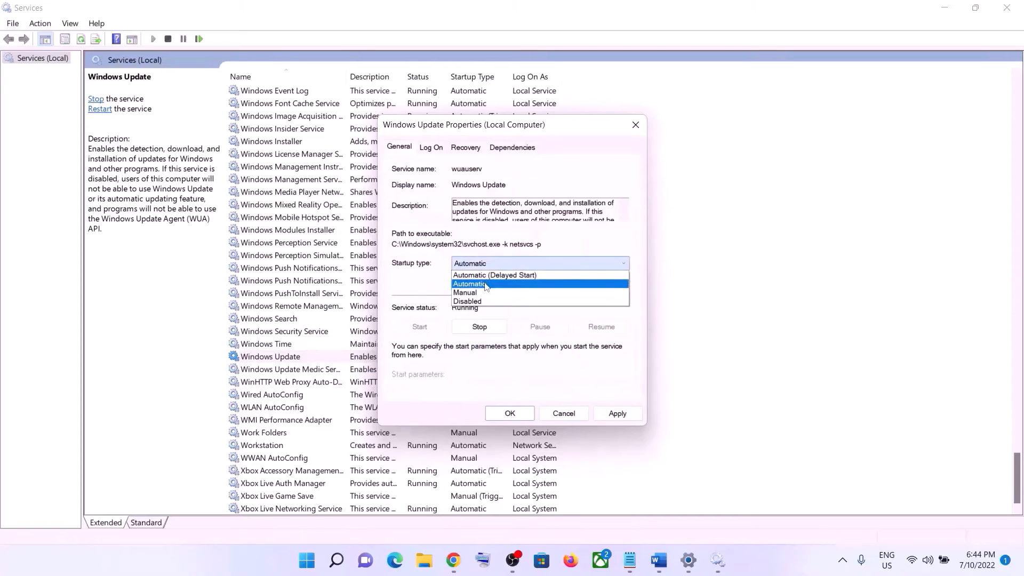
left_click(486, 286)
left_click(611, 415)
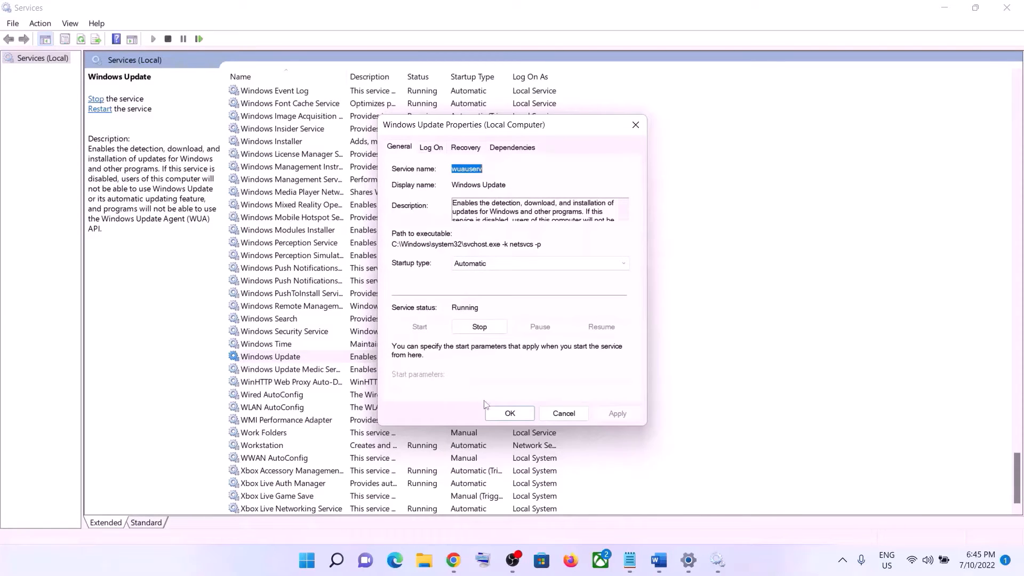
left_click(510, 414)
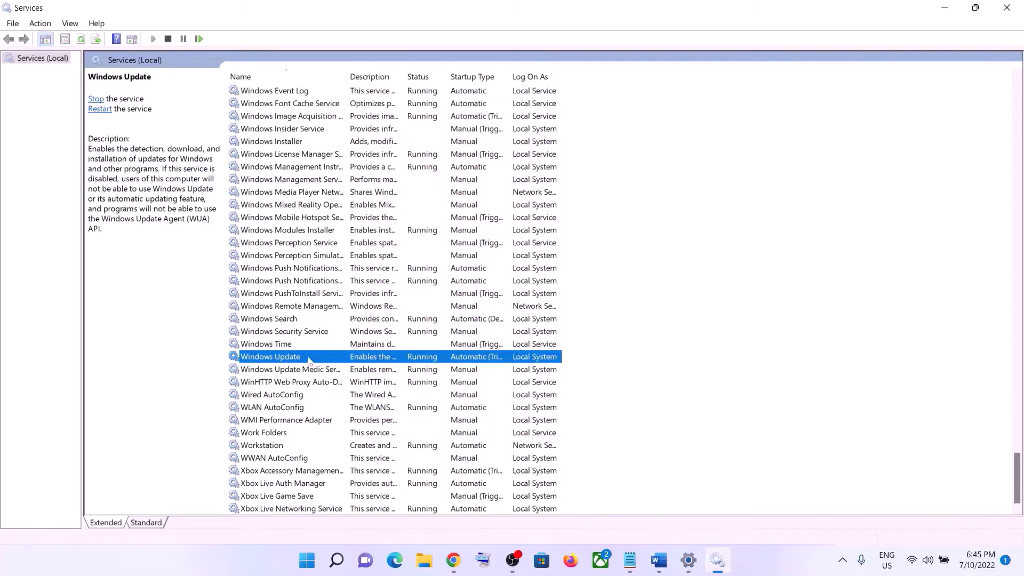
left_click(102, 109)
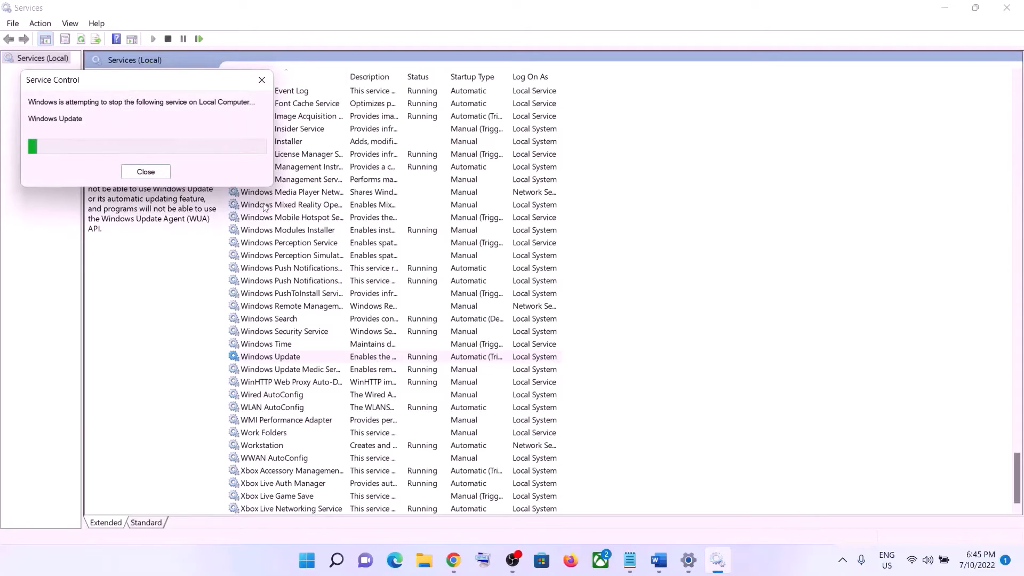
- Widen the Name column to show full service names and open the properties of Background Intelligent Transfer Service
left_click(332, 269)
key("b")
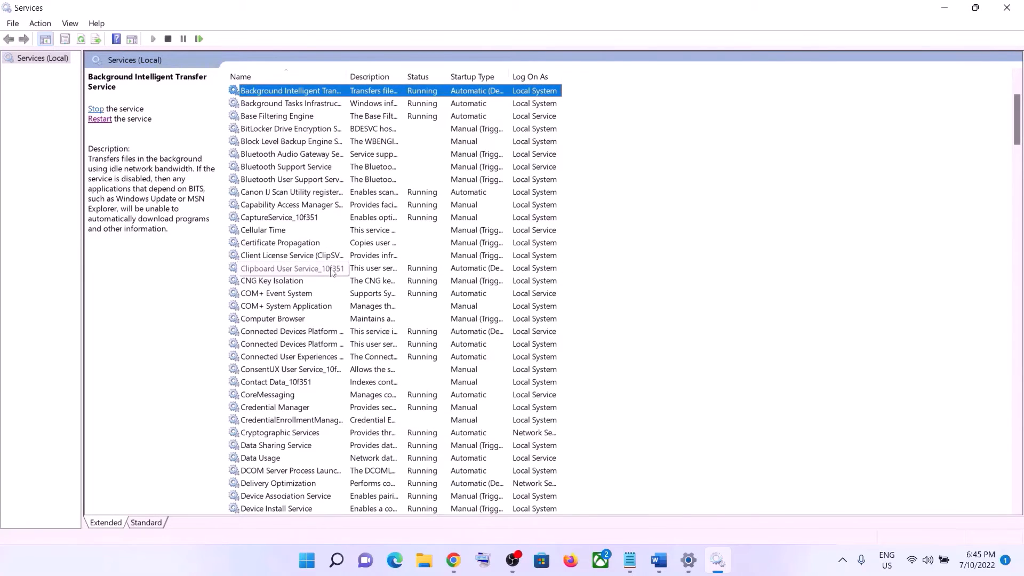
scroll(332, 272, "up", 3)
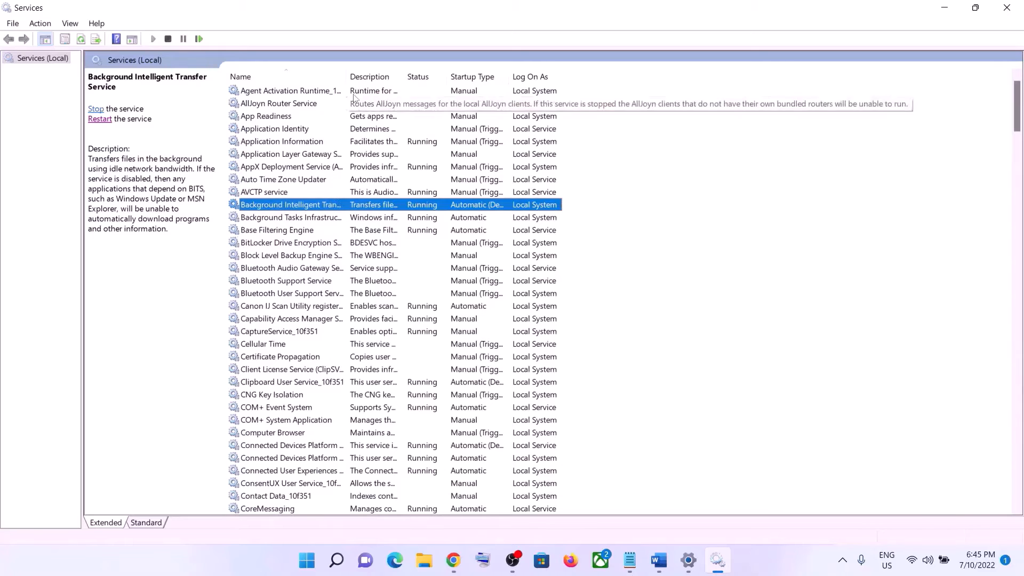
double_click(346, 74)
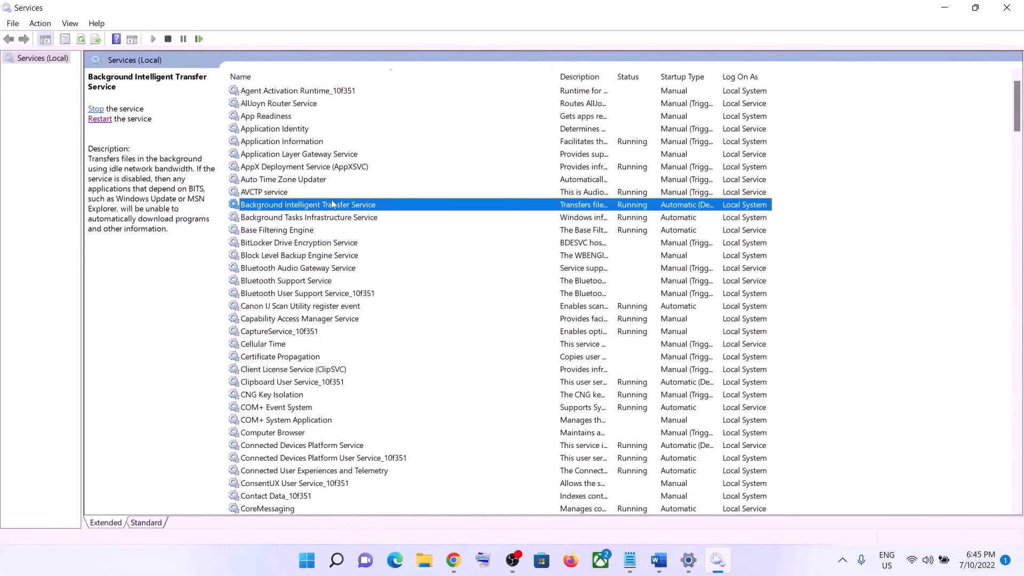
double_click(349, 205)
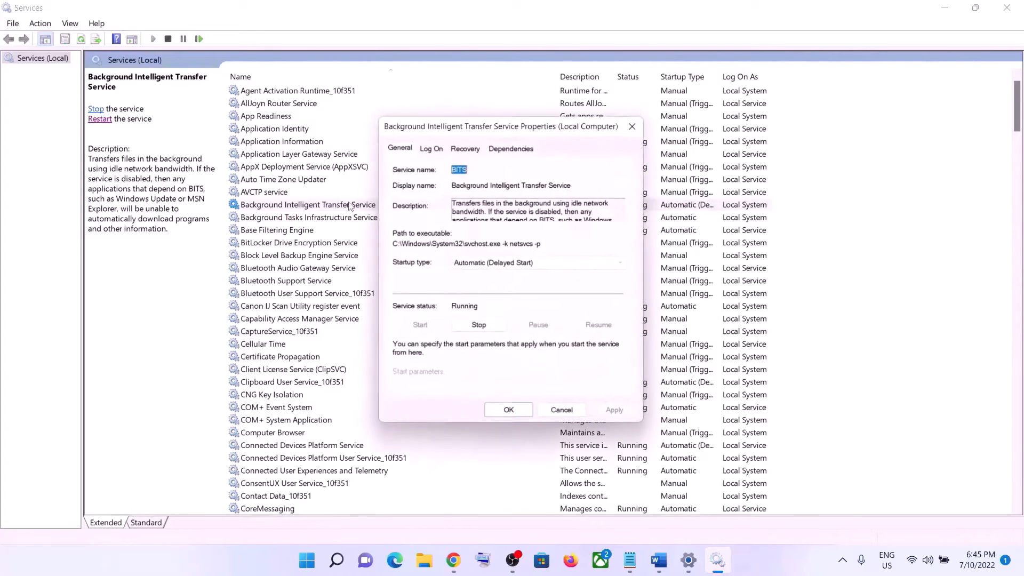
- Set the Background Intelligent Transfer Service's startup type to Automatic and restart the service
left_click(499, 263)
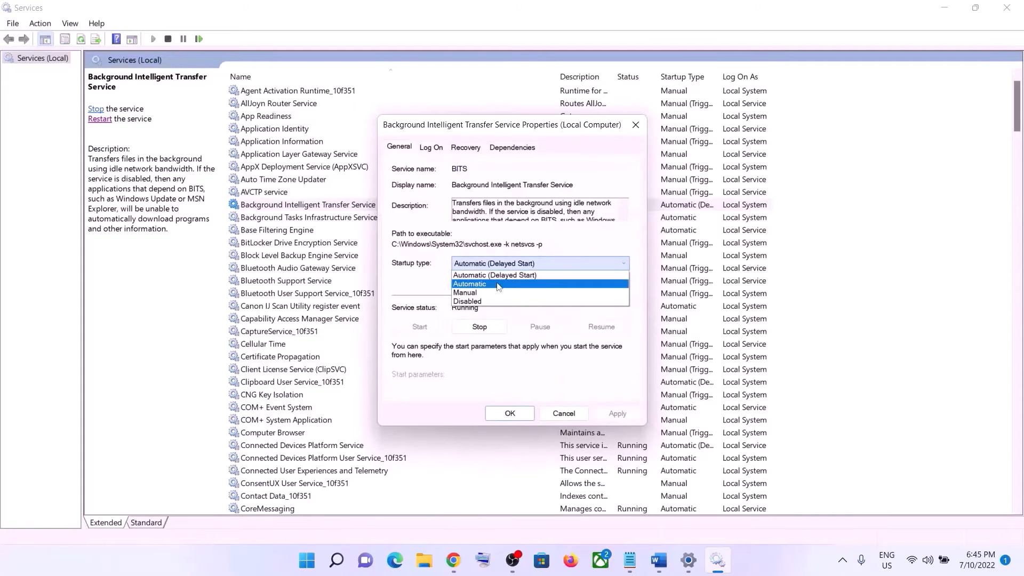
left_click(499, 286)
left_click(617, 414)
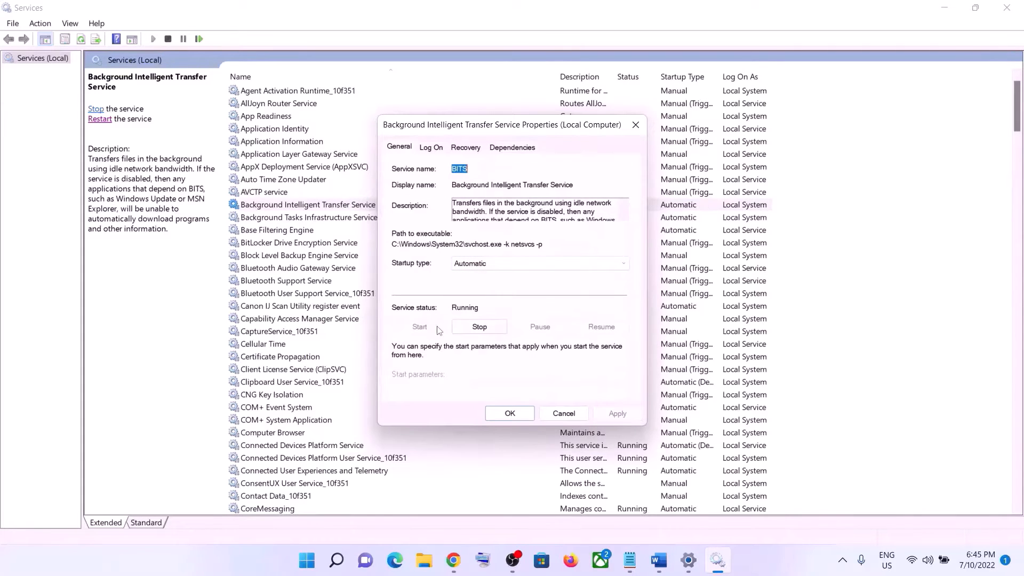
left_click(510, 414)
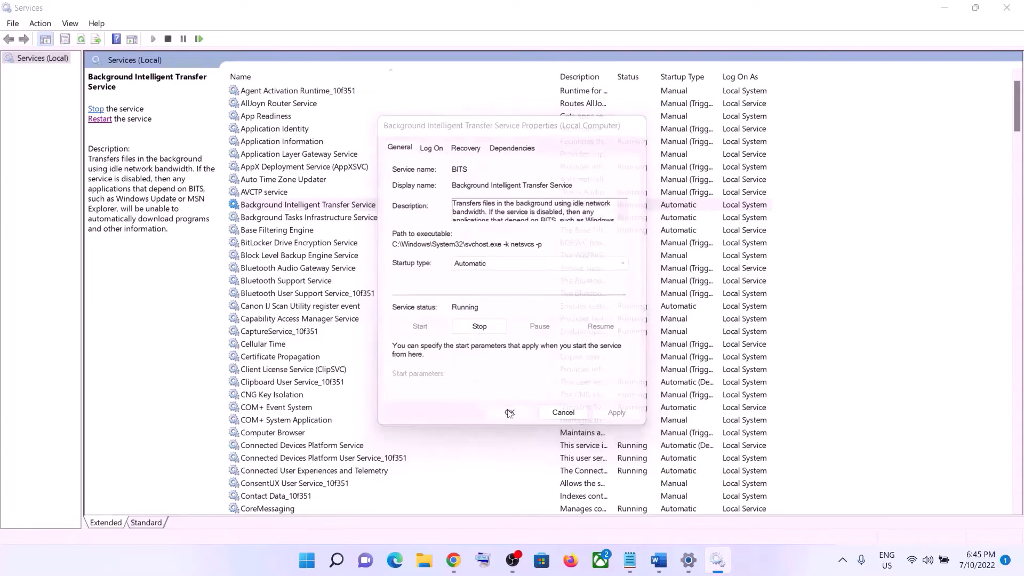
left_click(340, 211)
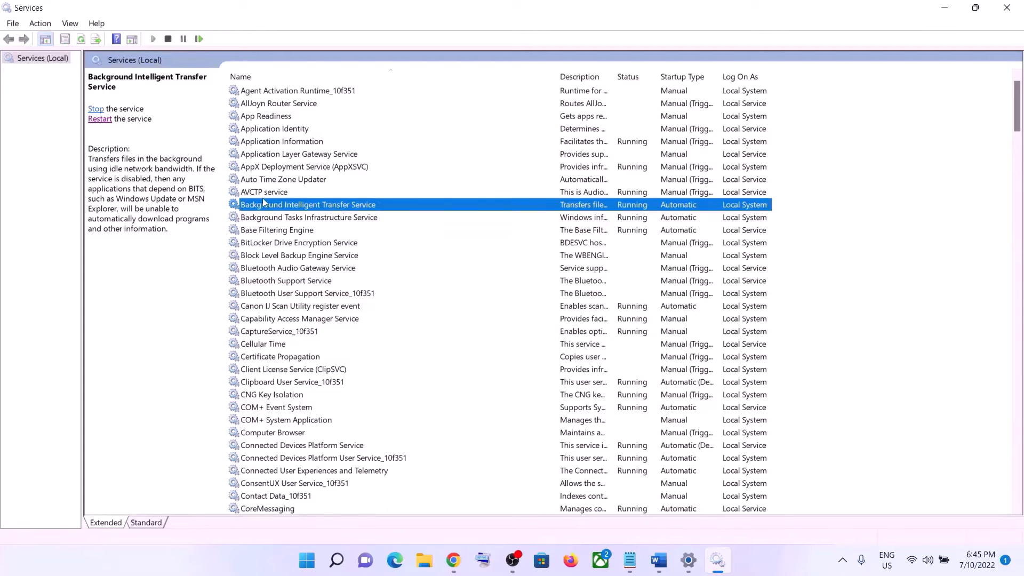
left_click(102, 121)
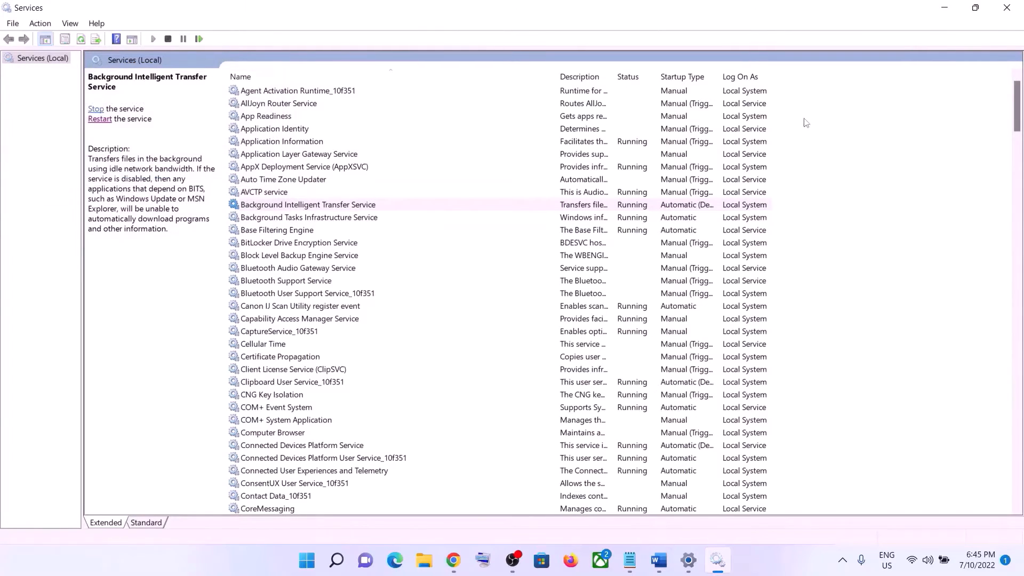
- Close Services and view Step 3 about the Windows 11 Installation Assistant in the Word document
left_click(1006, 8)
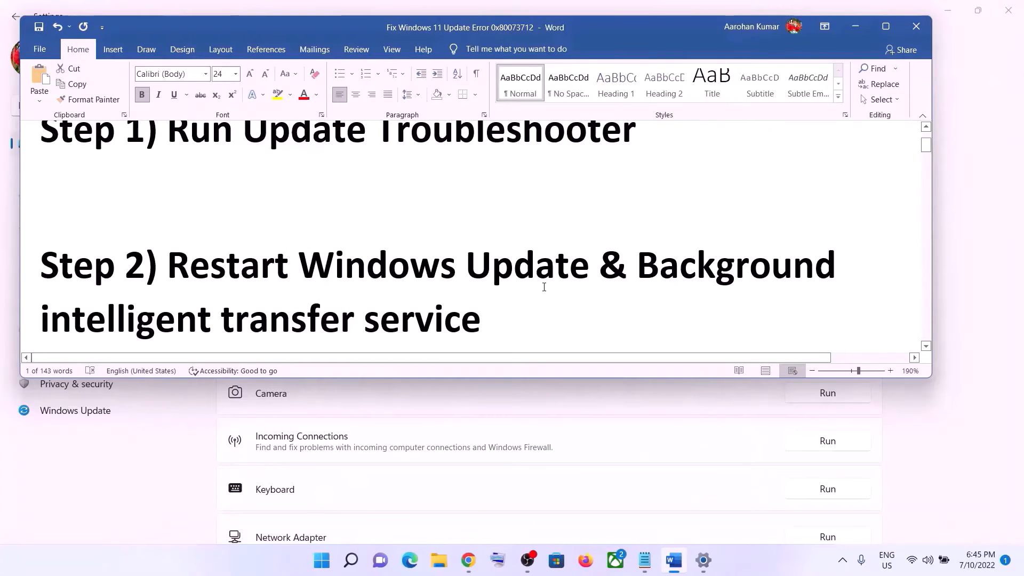
scroll(484, 287, "down", 5)
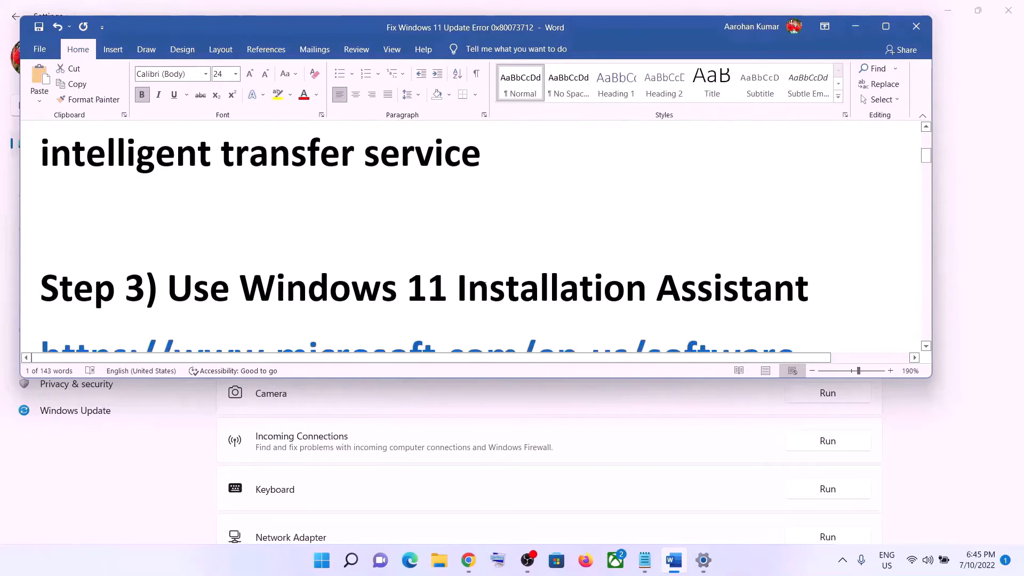
scroll(484, 286, "down", 2)
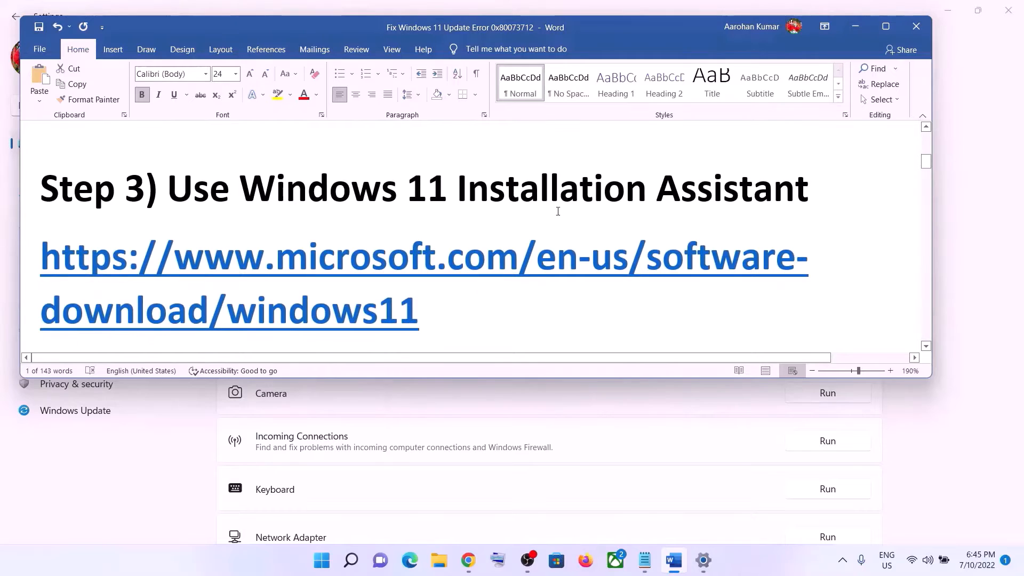
- Select the microsoft.com/en-us/software-download/windows11 link in the document and bring up that download page in Chrome
triple_click(446, 304)
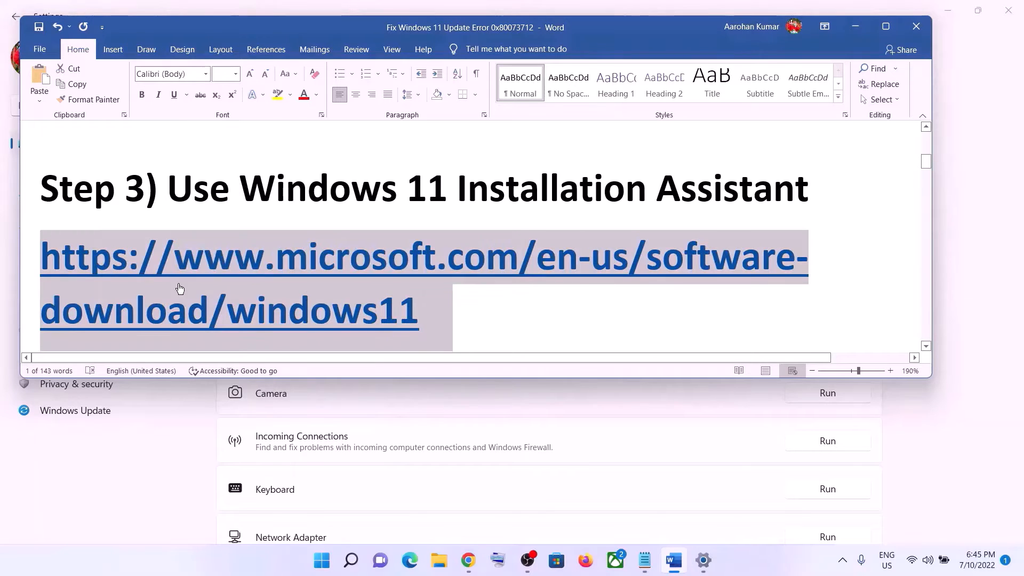
right_click(354, 283)
left_click(405, 58)
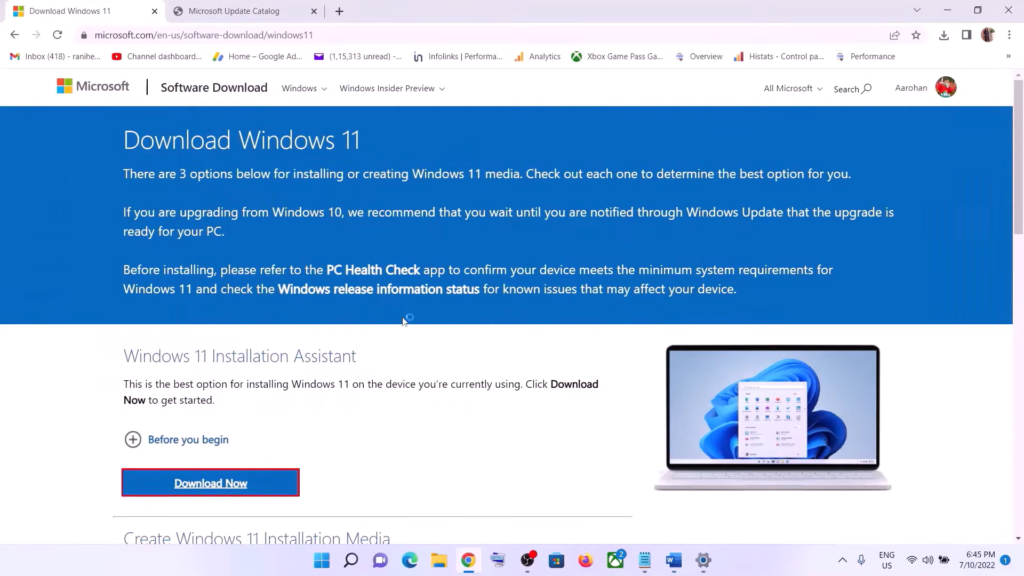
- Download the Windows 11 Installation Assistant, run Windows11InstallationAssistant.exe and close the assistant
scroll(408, 352, "down", 1)
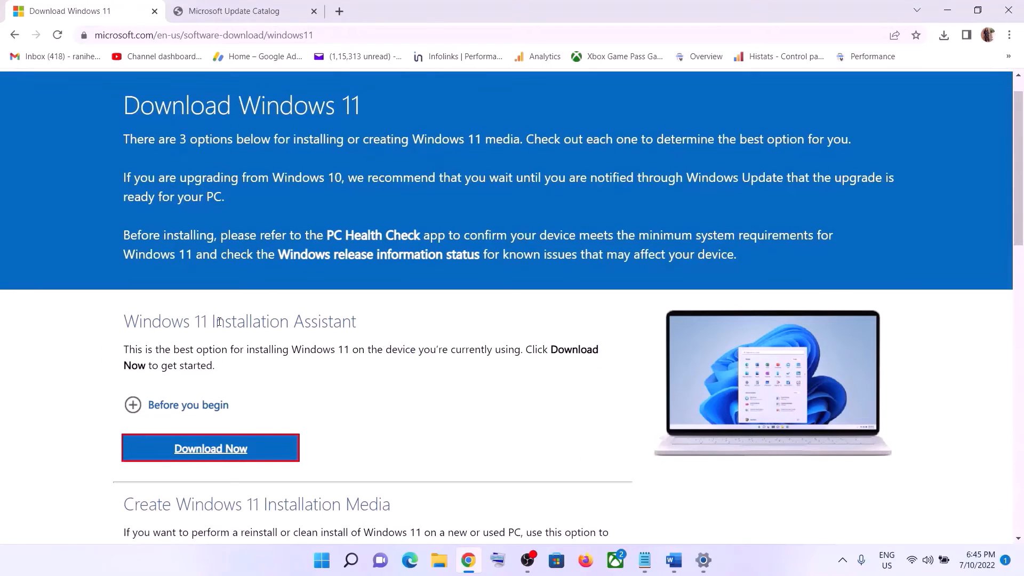
left_click(278, 438)
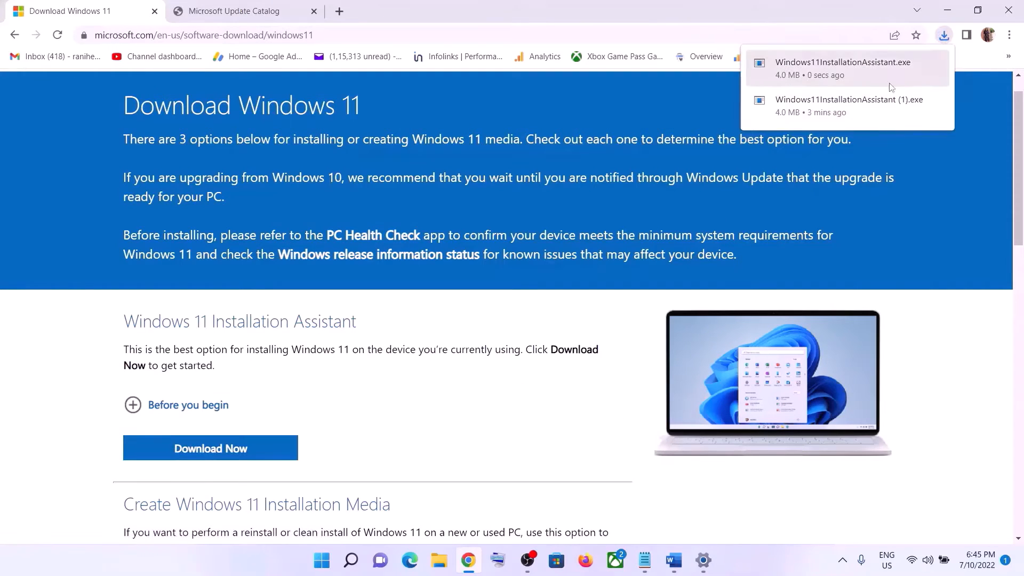
left_click(827, 78)
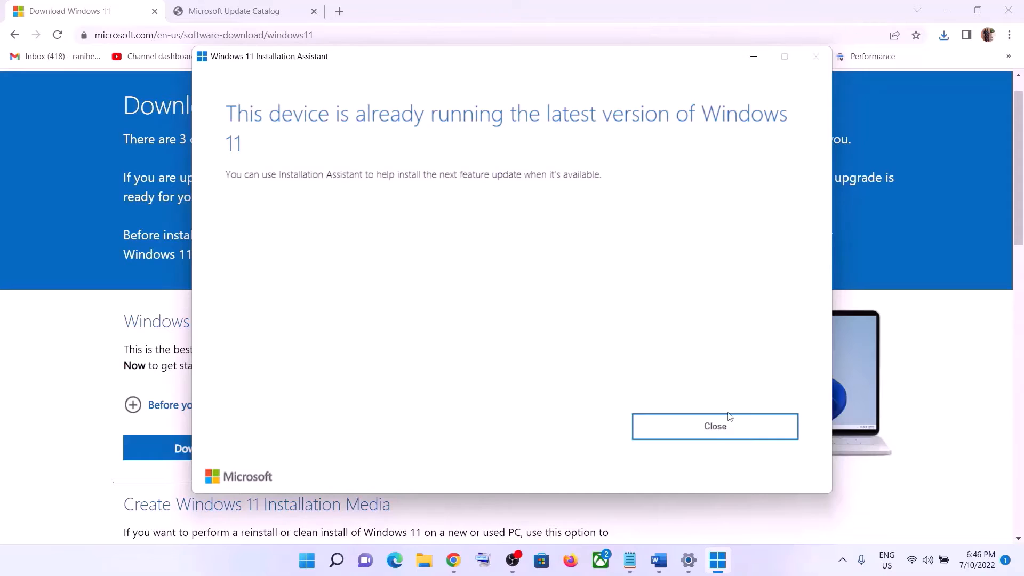
left_click(720, 427)
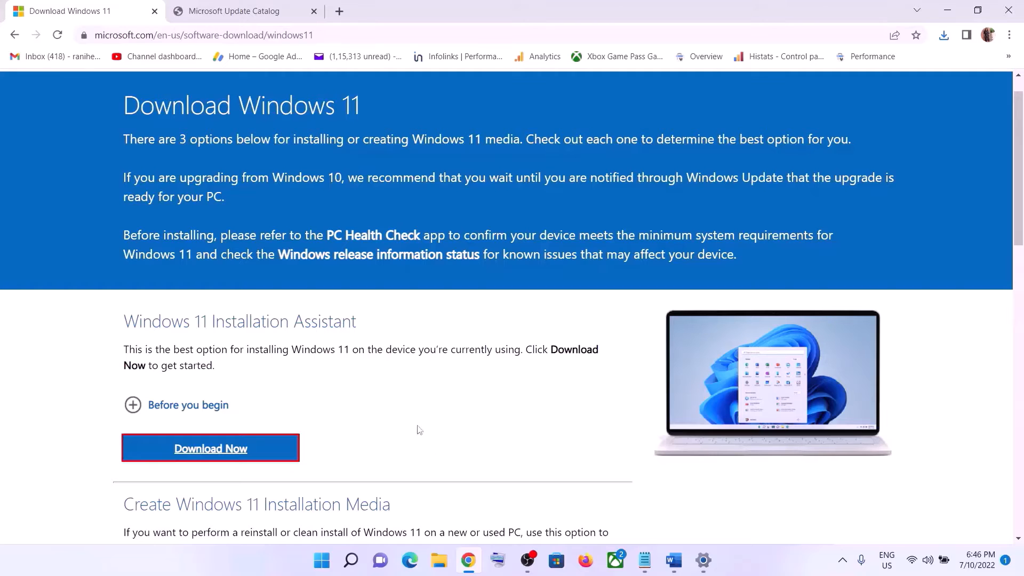
- Switch to File Explorer and open the properties of Windows11InstallationAssistant in the Downloads folder
left_click(437, 568)
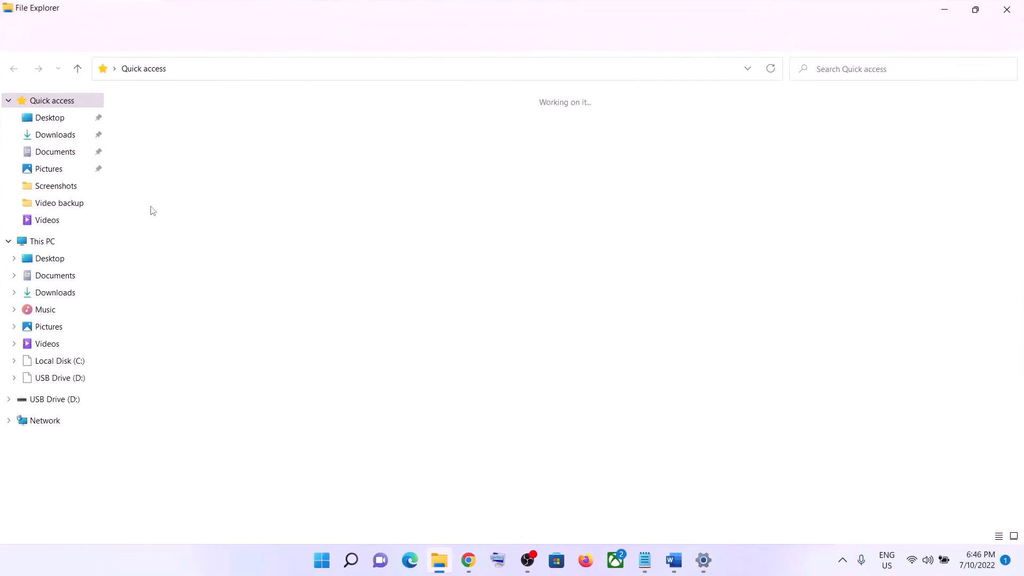
left_click(64, 137)
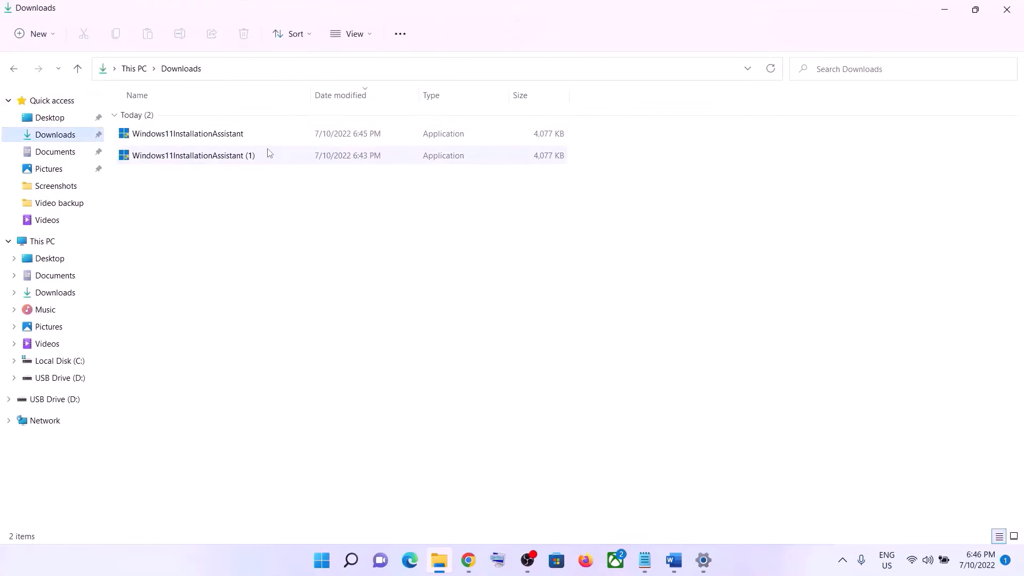
left_click(196, 137)
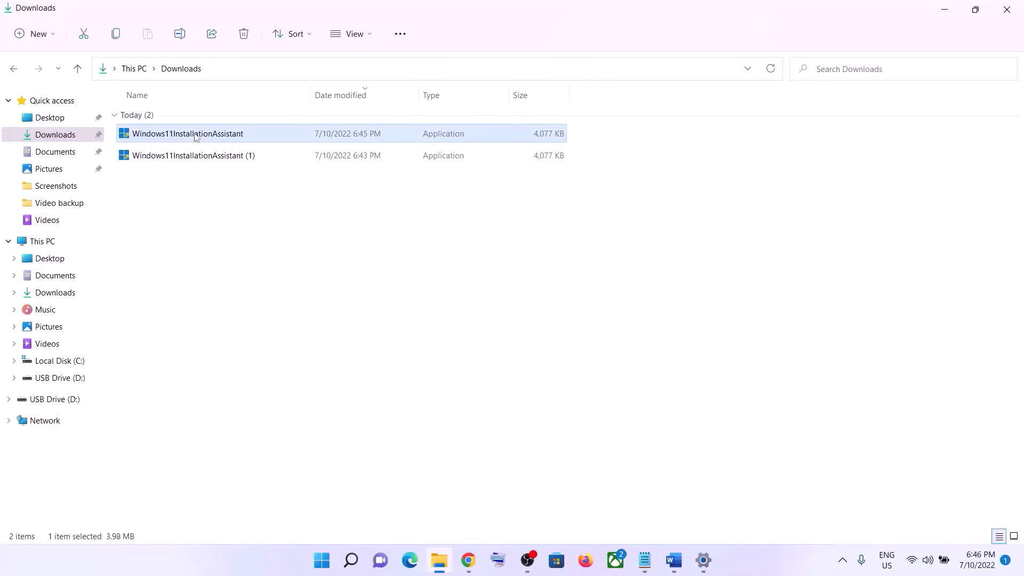
right_click(195, 138)
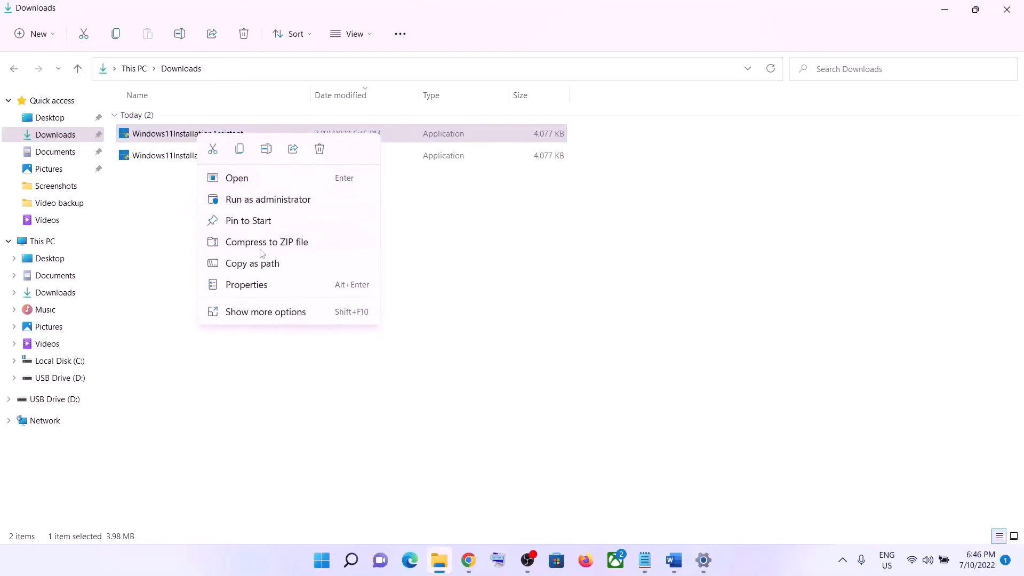
left_click(248, 285)
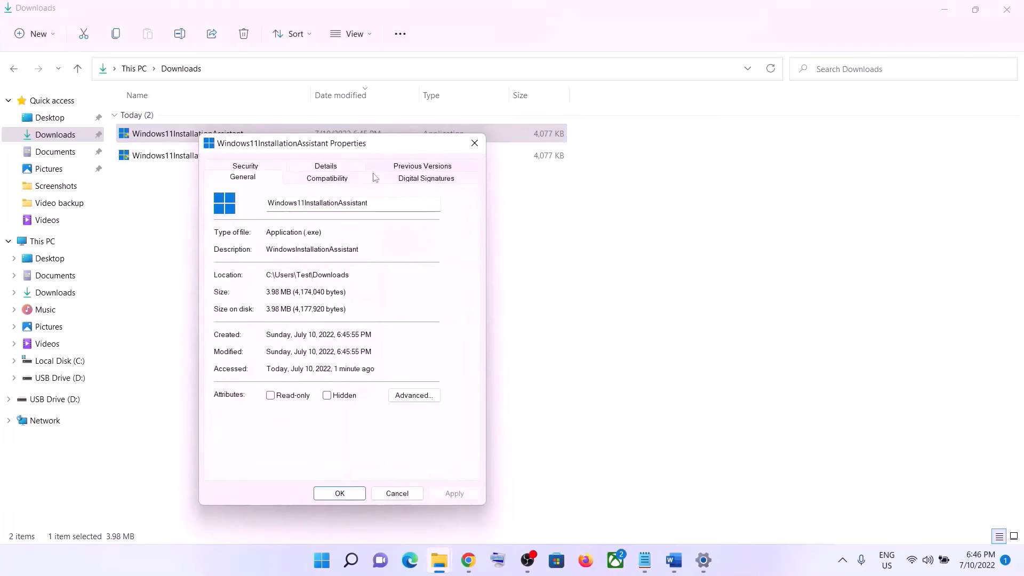
- Set Windows11InstallationAssistant to run in compatibility mode for Windows 7, apply the change and minimize File Explorer
left_click(343, 181)
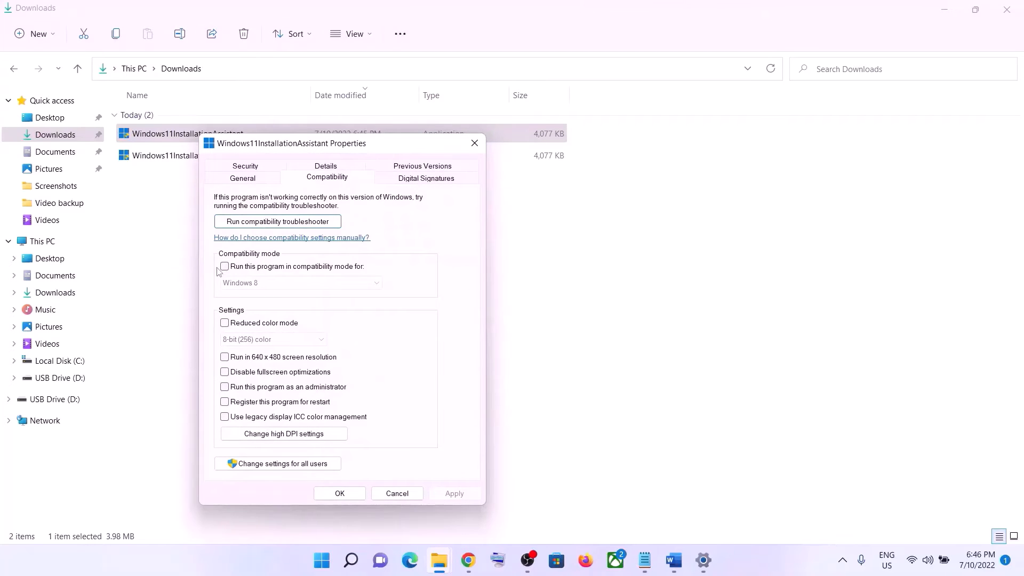
left_click(225, 266)
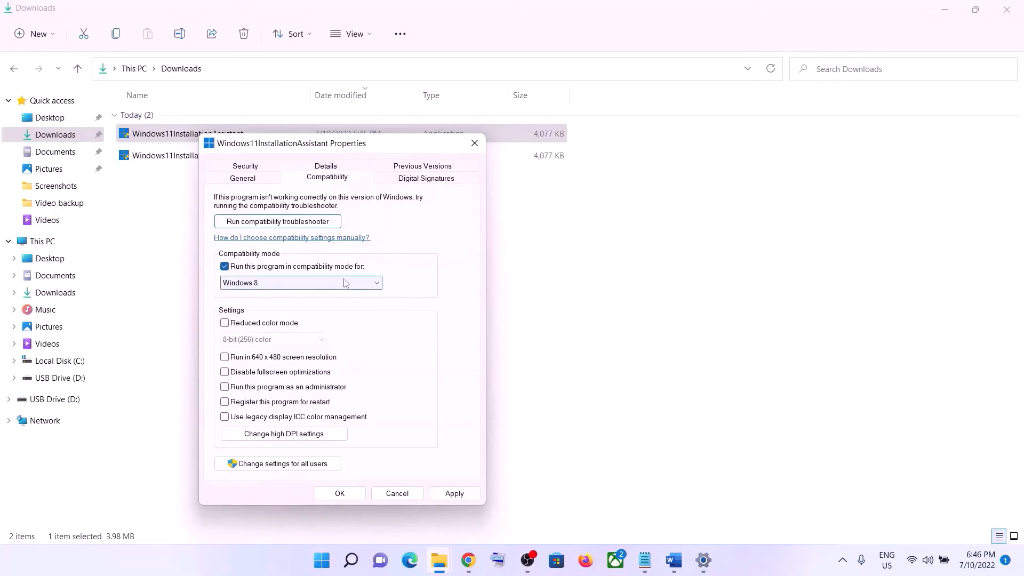
left_click(347, 285)
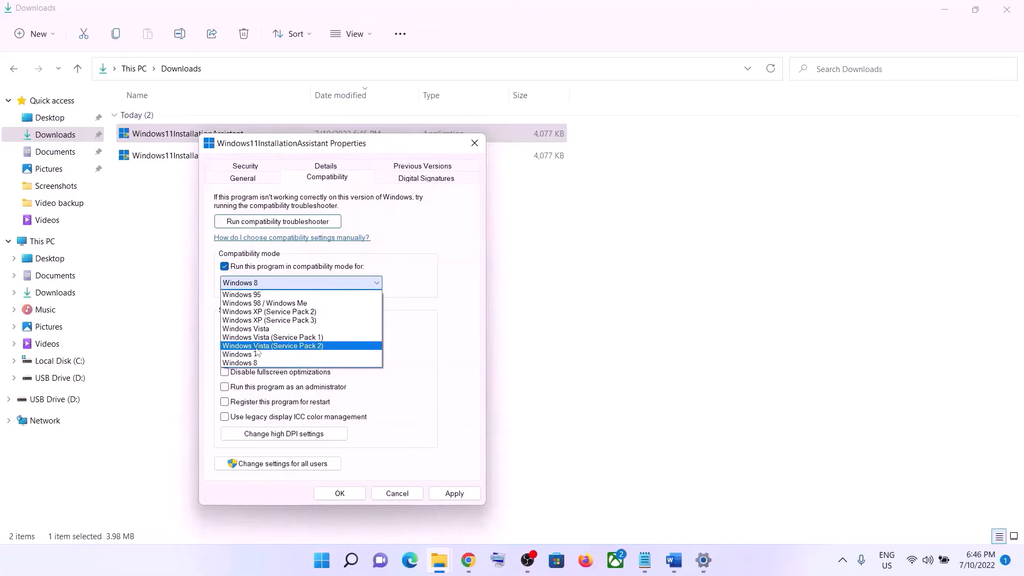
left_click(255, 354)
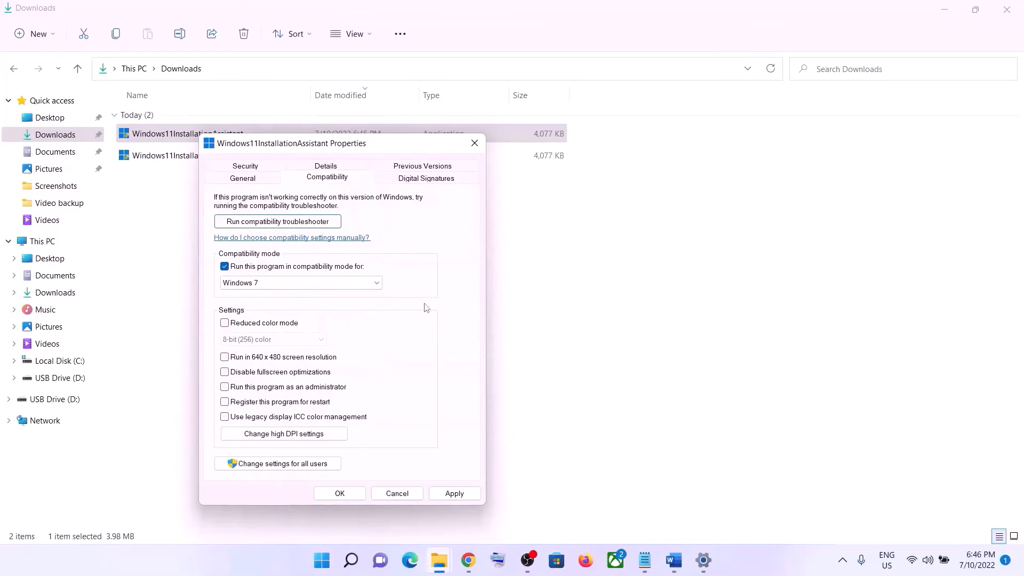
left_click(446, 493)
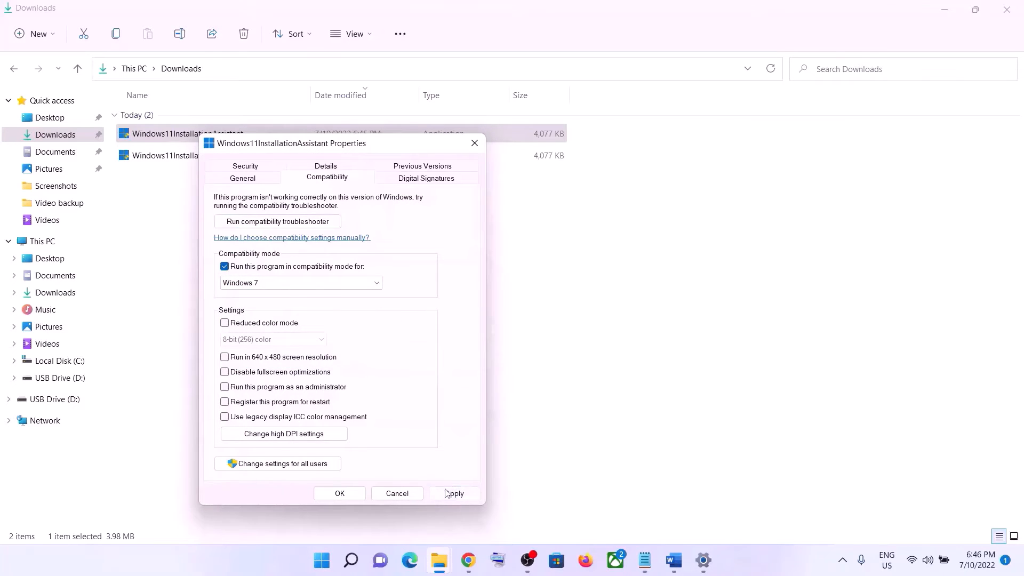
left_click(349, 493)
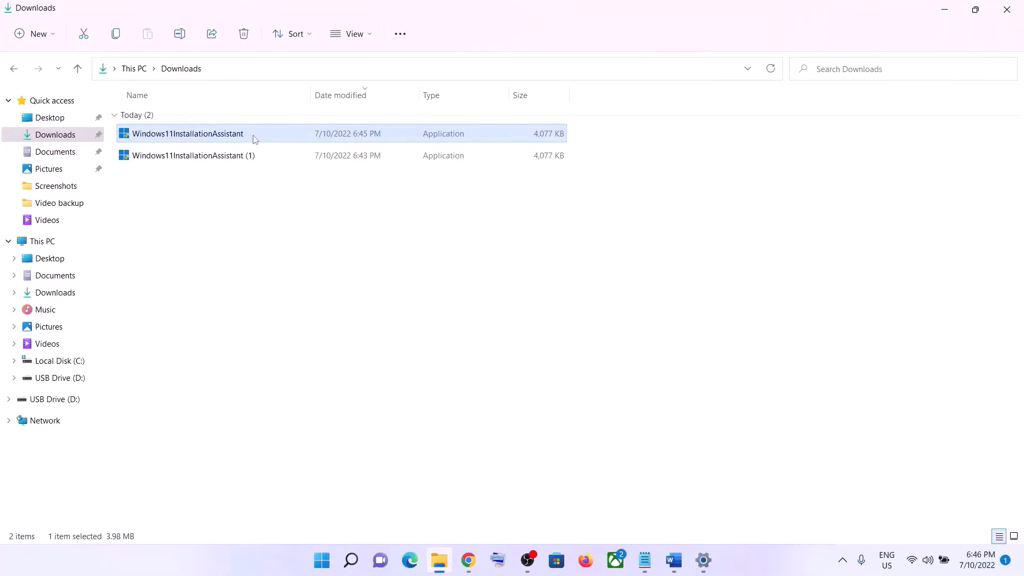
left_click(955, 16)
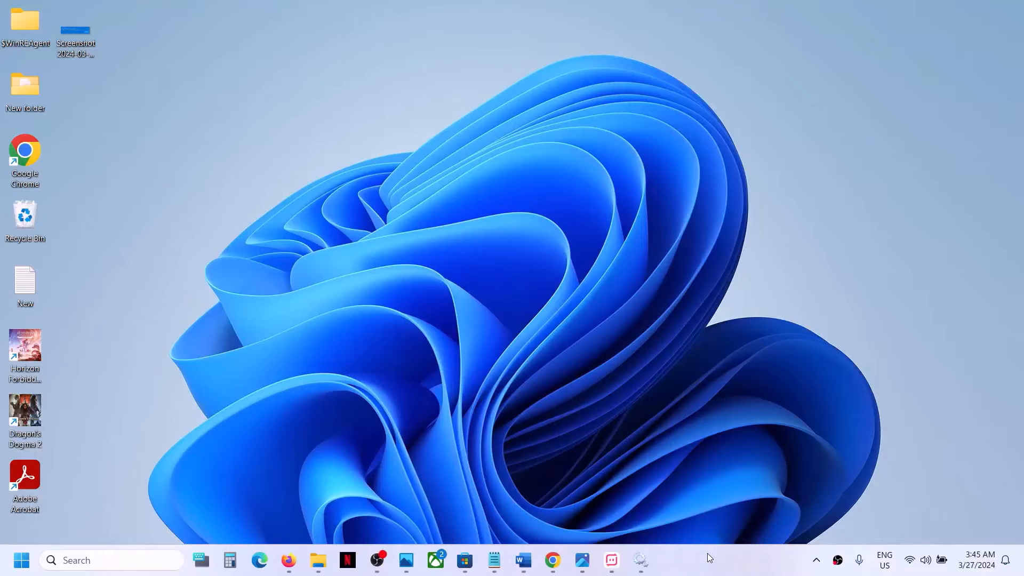
- Switch to the Word document and copy the Microsoft Update Catalog link under Step 4
left_click(523, 559)
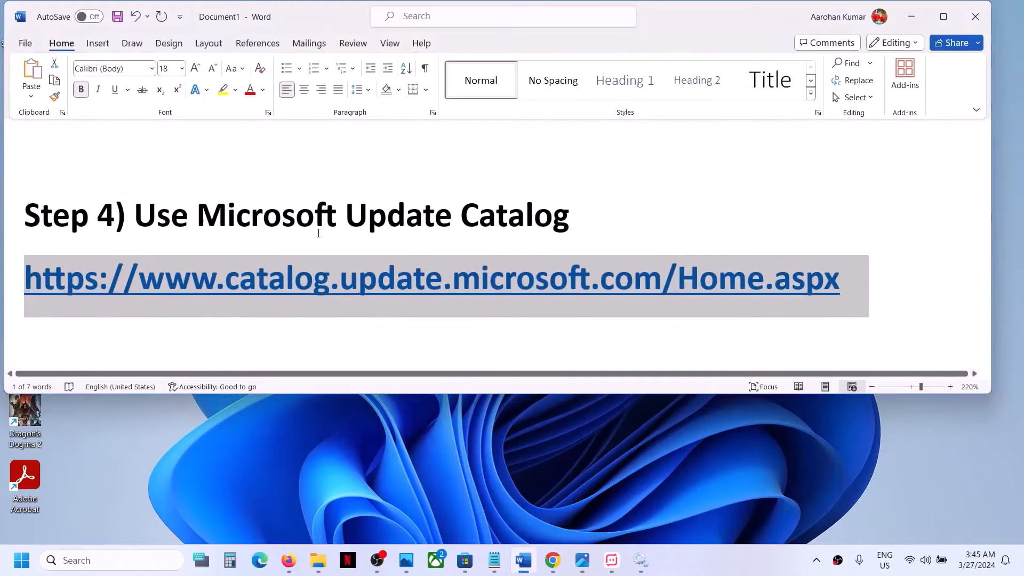
right_click(577, 281)
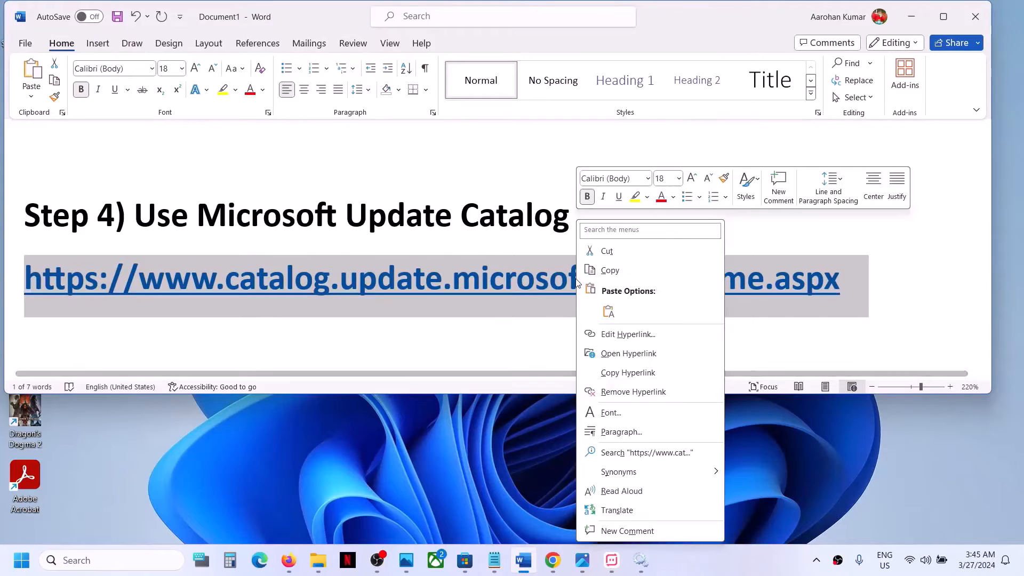
left_click(618, 279)
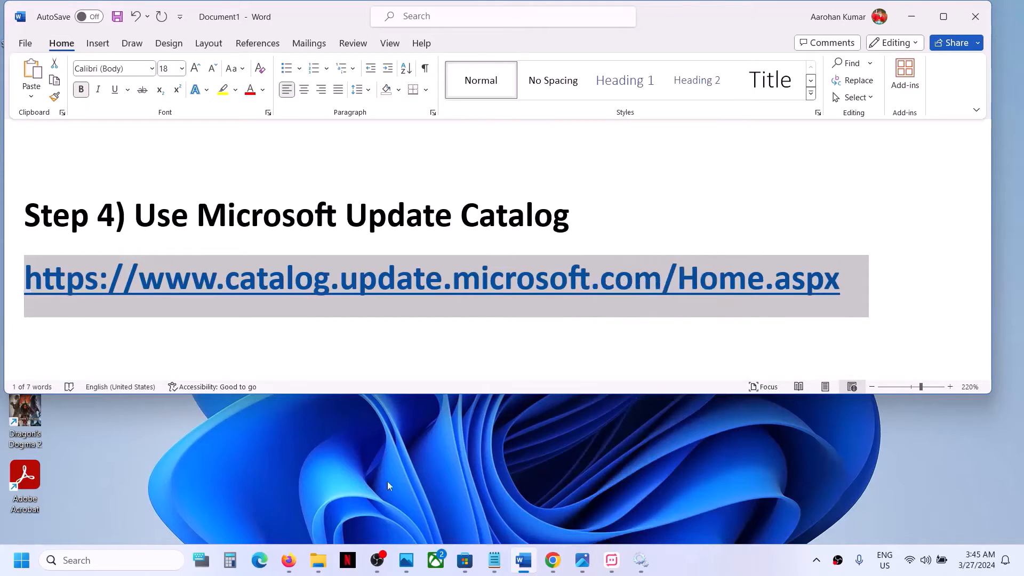
- Open the copied Microsoft Update Catalog address in a maximized Chrome window and search the catalog for KB5035942
right_click(553, 558)
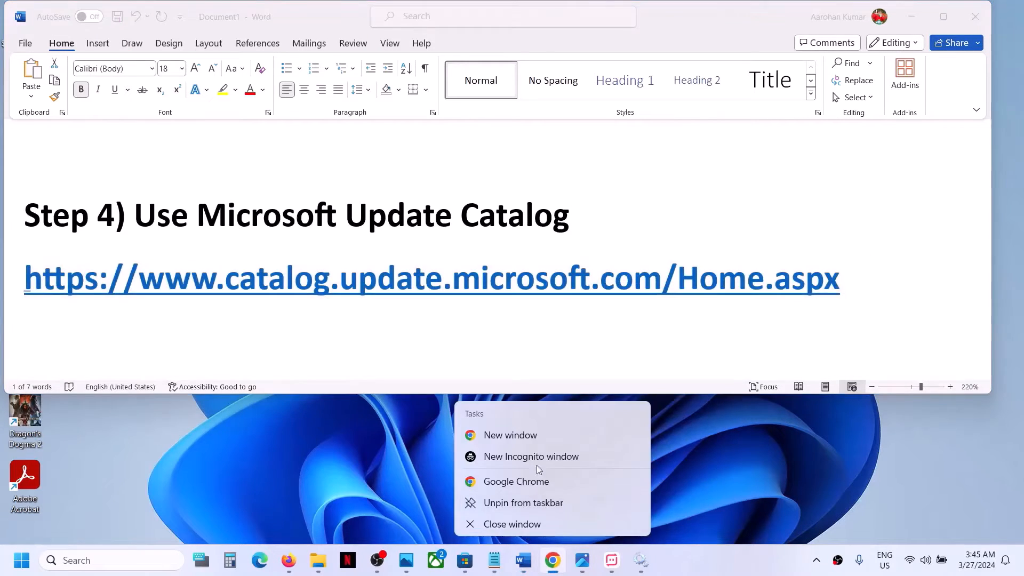
left_click(516, 481)
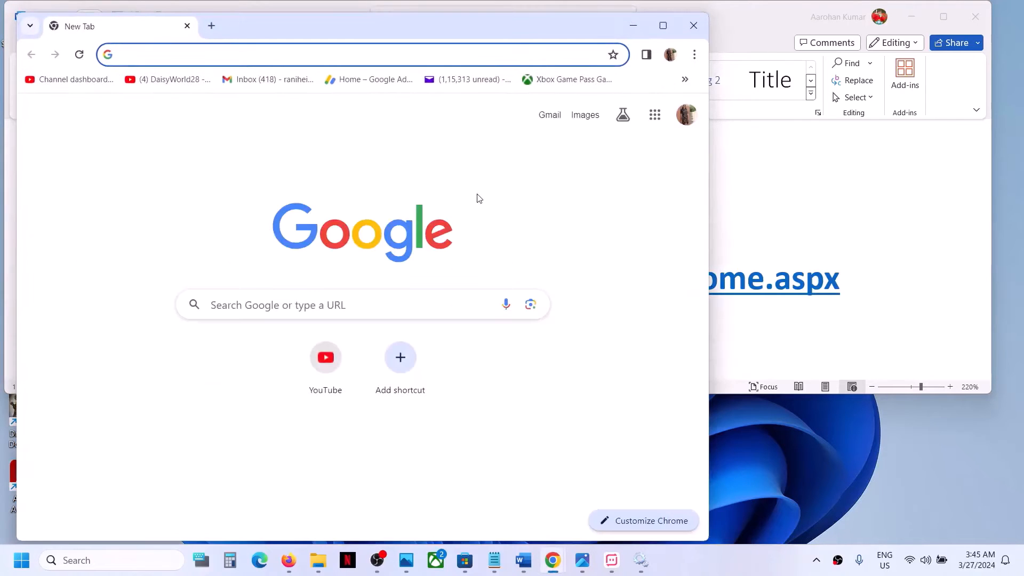
key("ctrl+v")
key("Return")
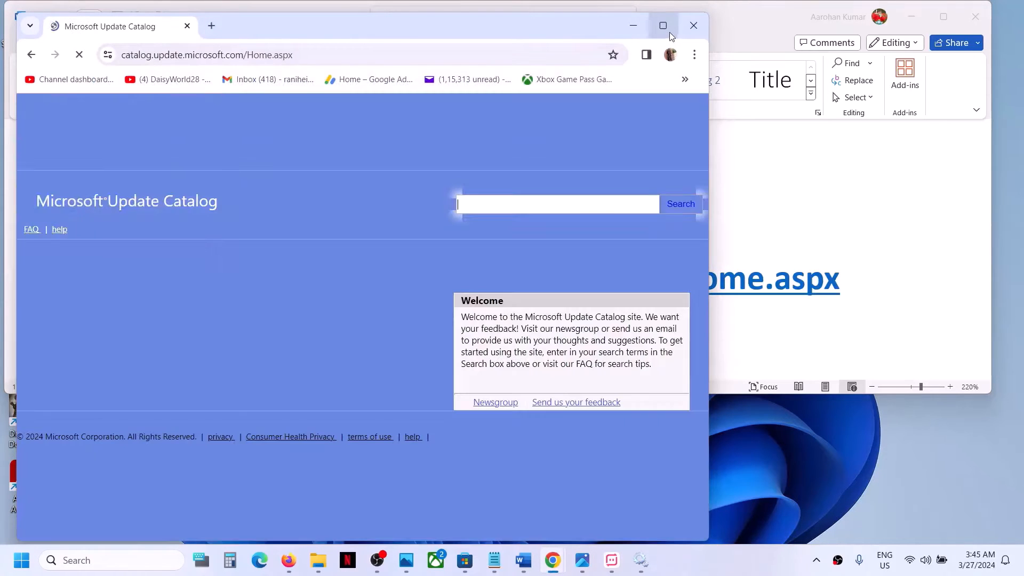
left_click(663, 25)
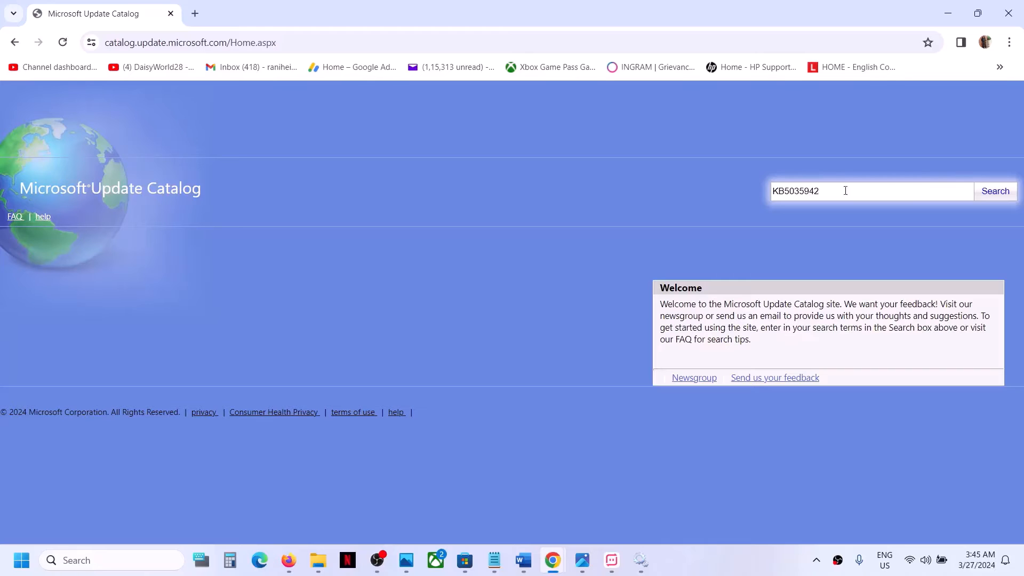
left_click(999, 195)
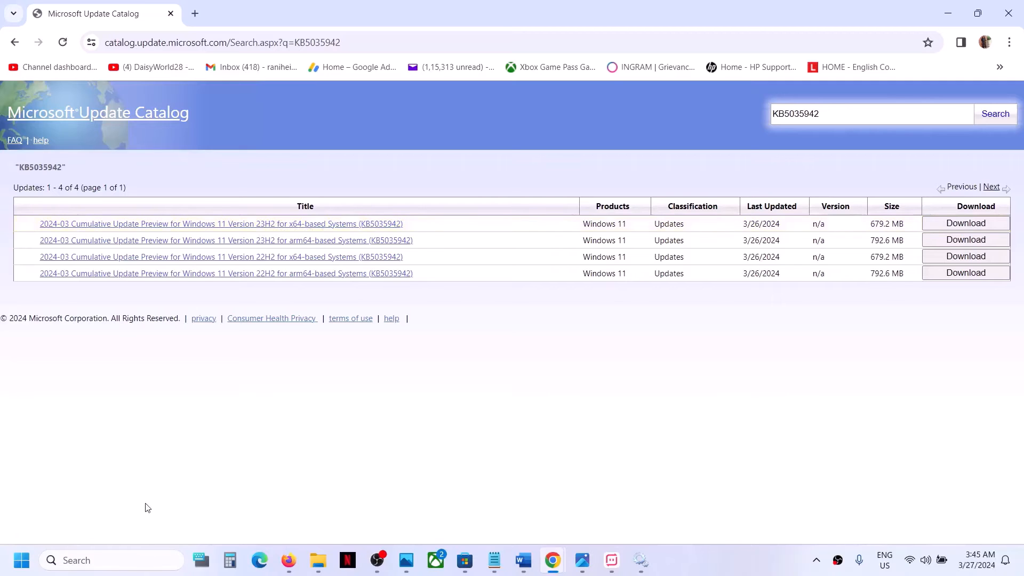
- Run winver to check the installed Windows version, then return to the catalog results
left_click(90, 558)
type("winve")
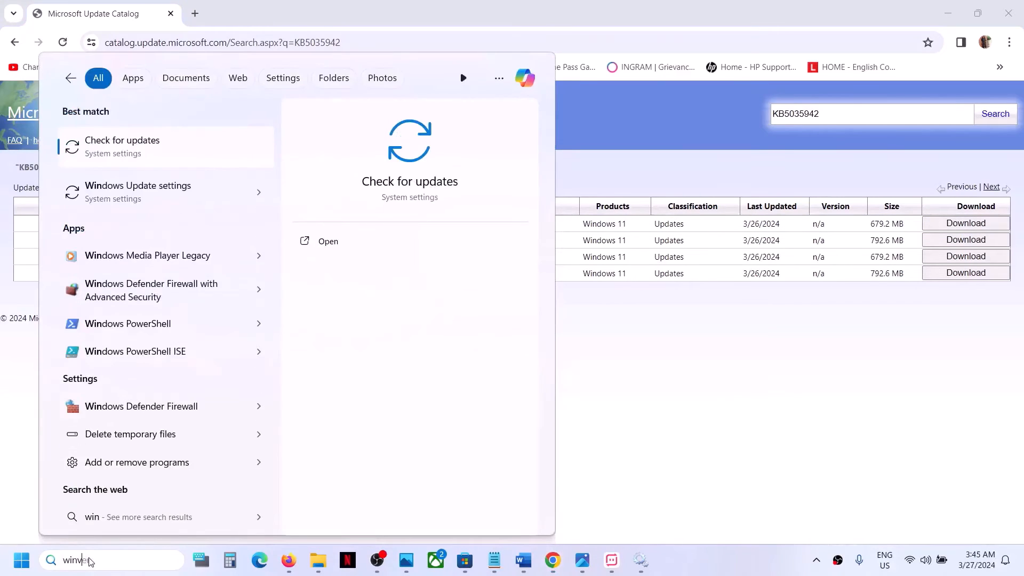
type("r")
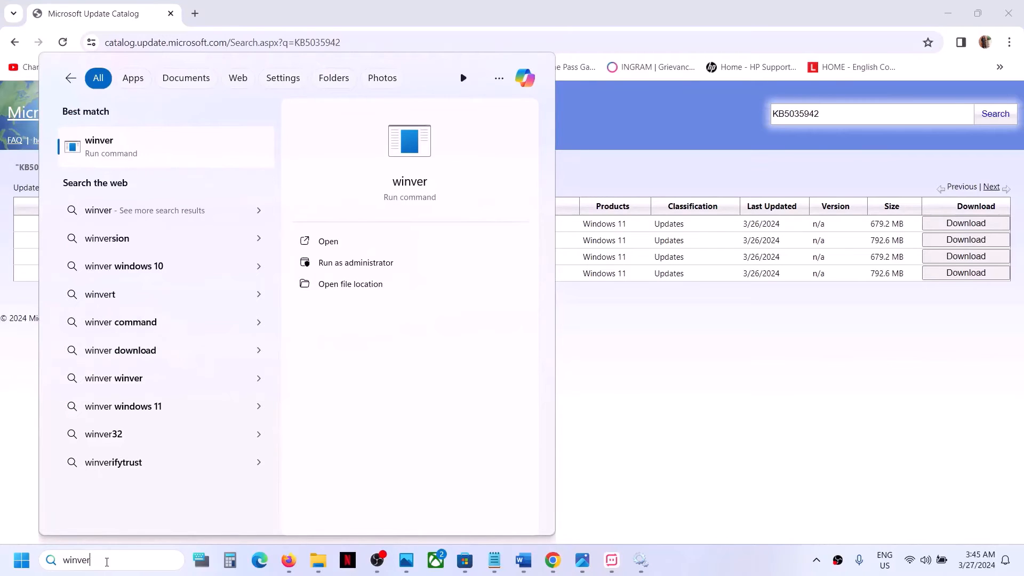
left_click(126, 154)
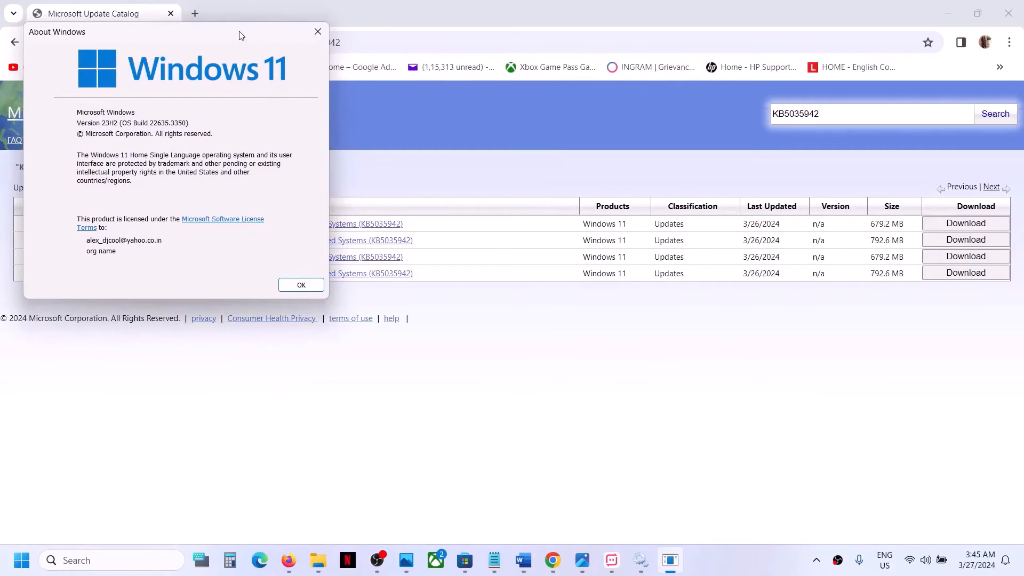
left_click_drag(240, 36, 536, 194)
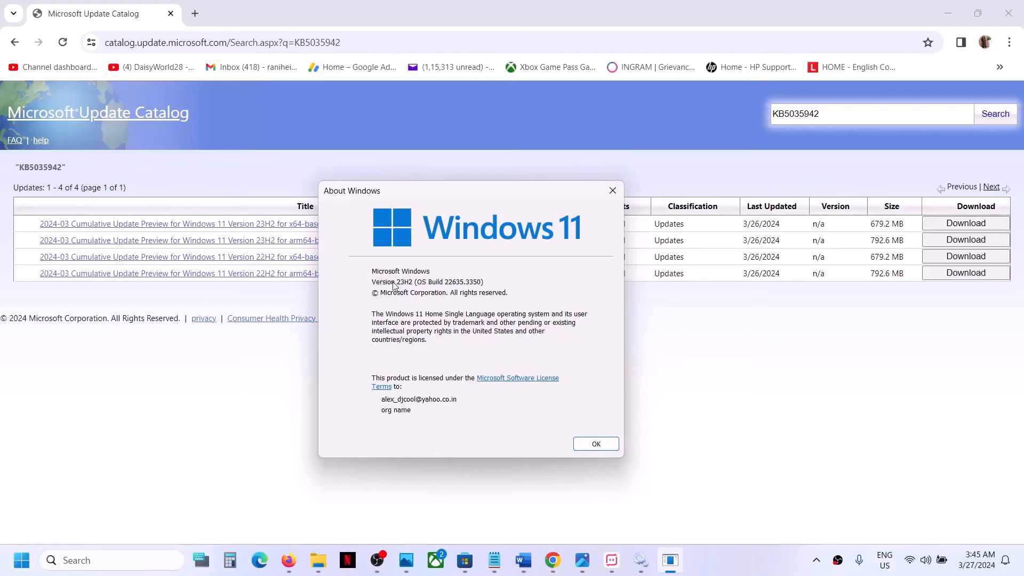
left_click(195, 444)
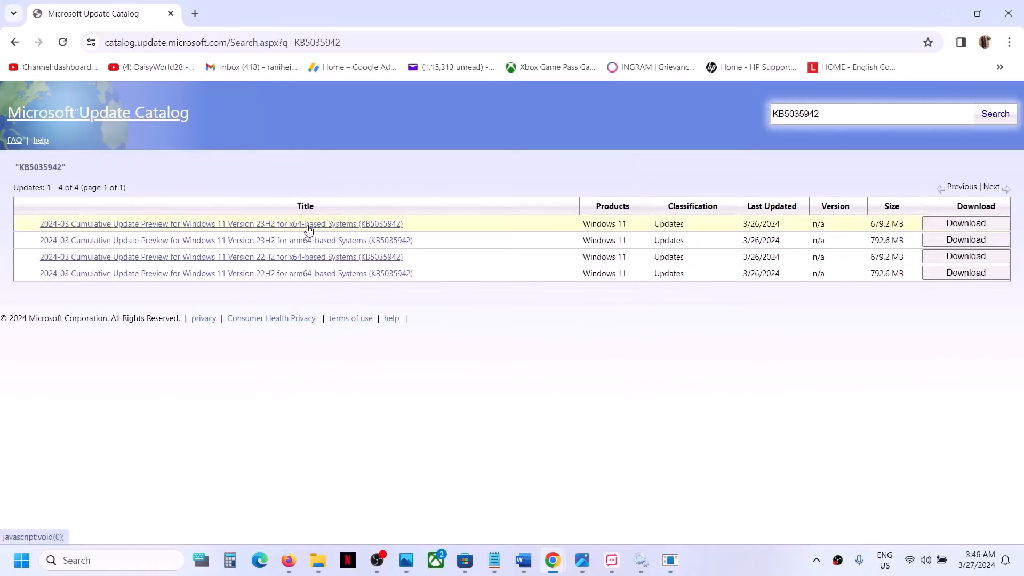
- Check the processor architecture under System type on the System > About page of Settings, then minimize Settings
left_click(21, 559)
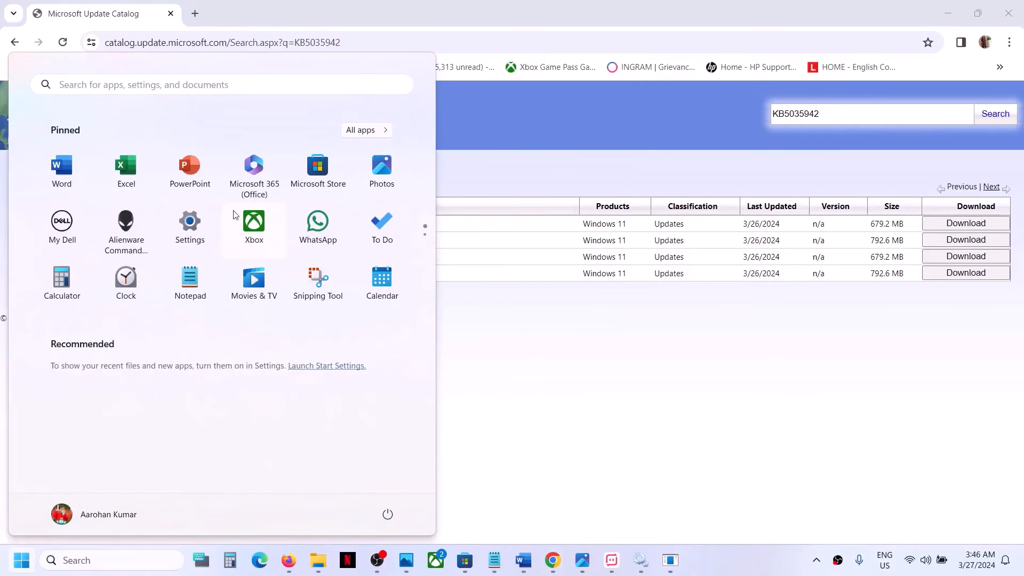
left_click(190, 224)
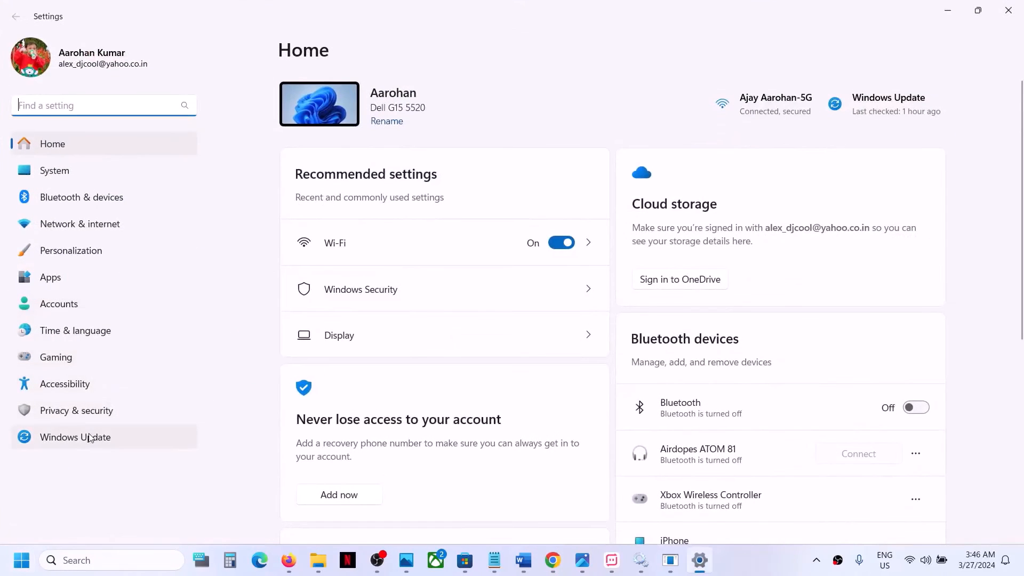
left_click(54, 170)
scroll(456, 324, "down", 10)
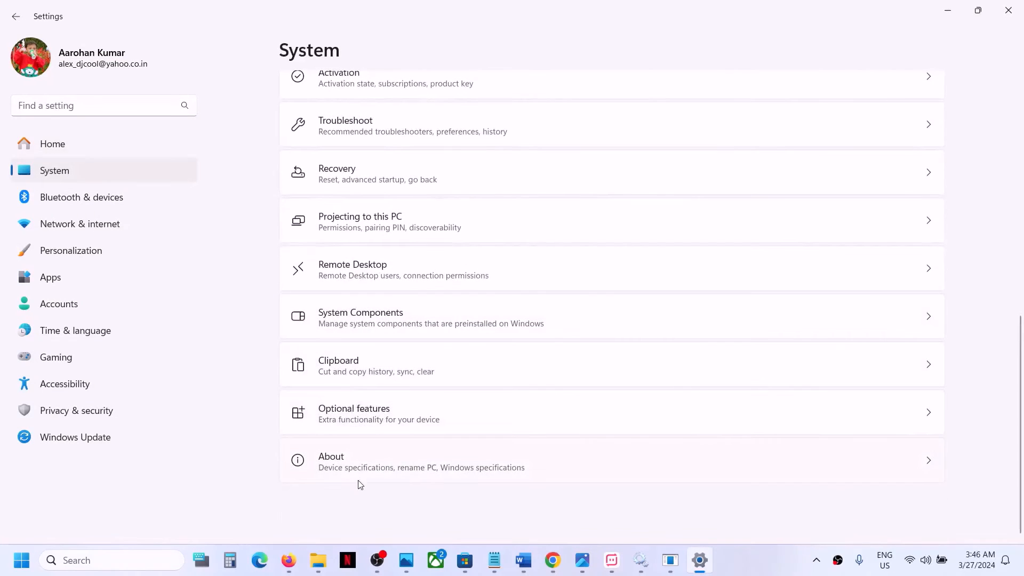
left_click(365, 468)
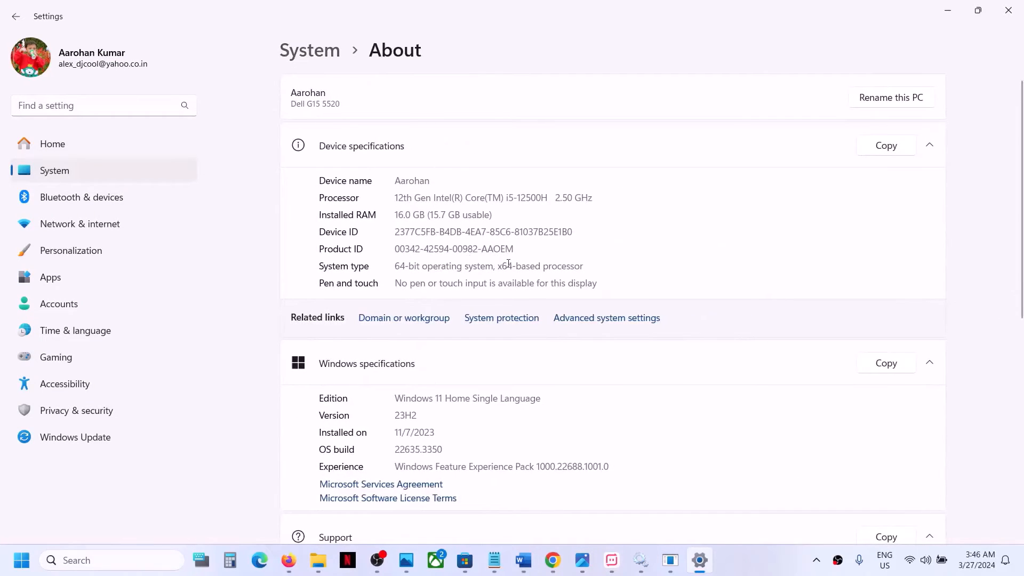
left_click_drag(500, 266, 570, 266)
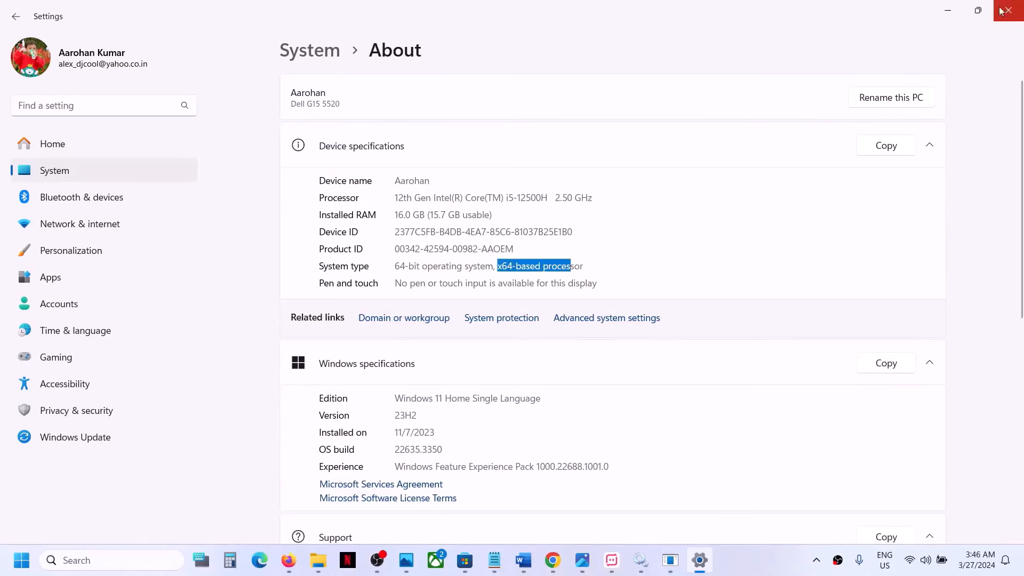
left_click(954, 14)
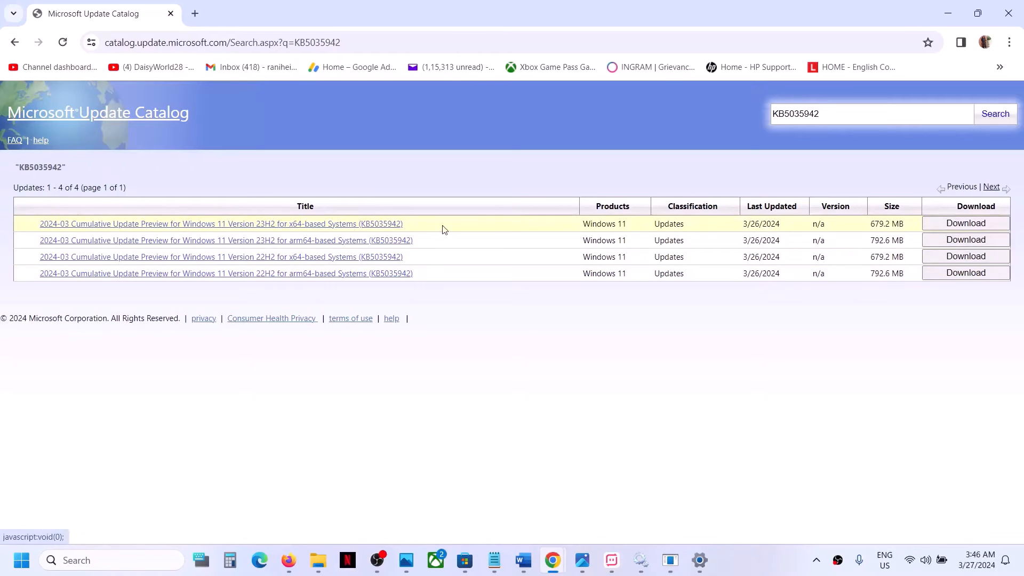
- Download the .msu file of the KB5035942 update for Windows 11 Version 23H2 x64-based Systems and show its download progress
left_click(986, 224)
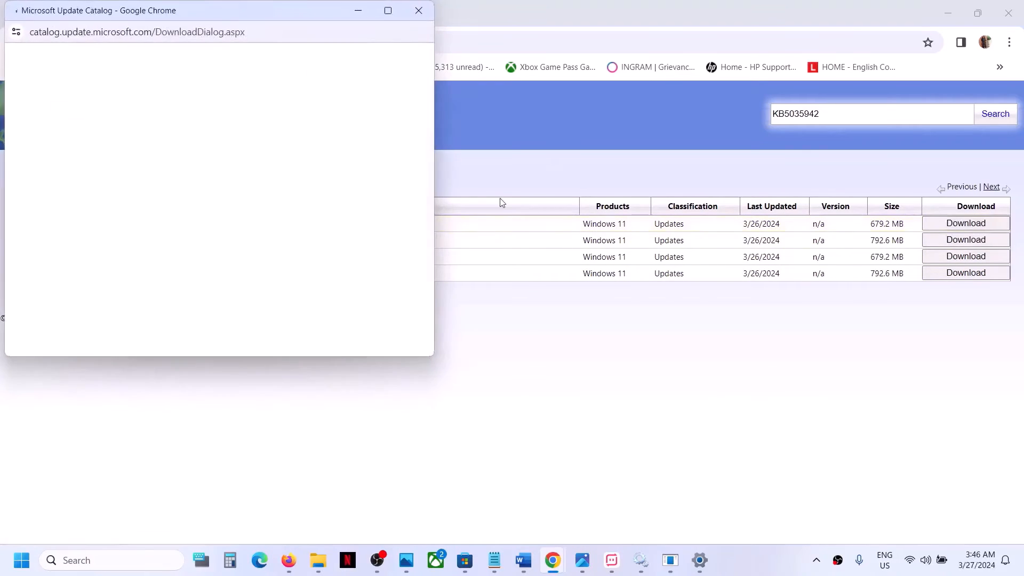
left_click_drag(251, 9, 501, 109)
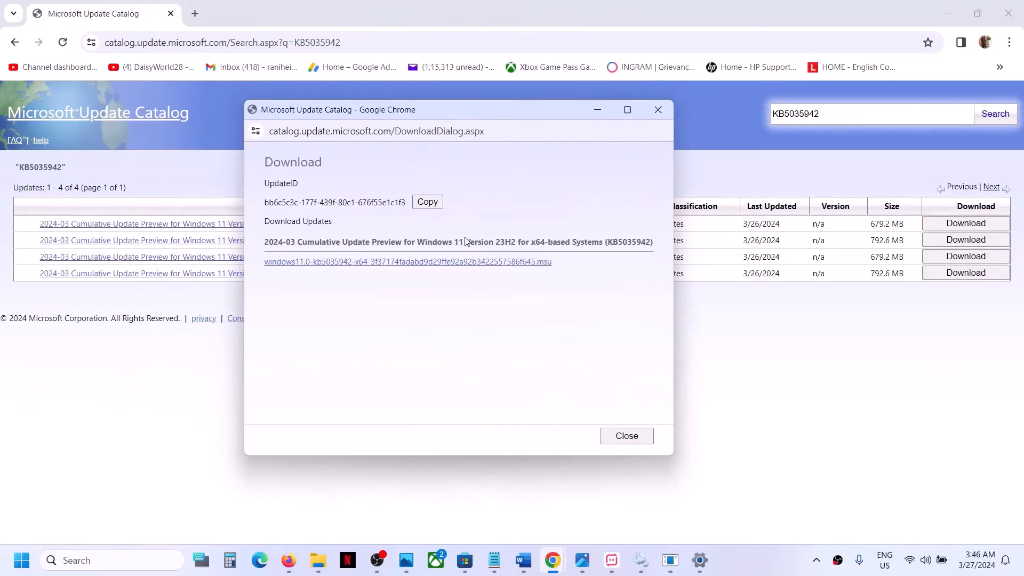
left_click(442, 267)
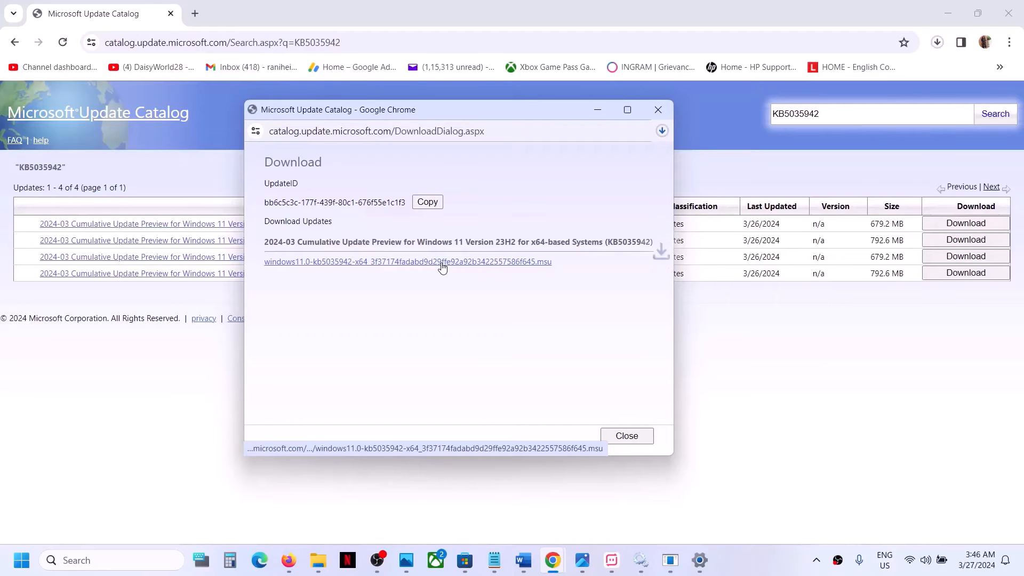
left_click(661, 132)
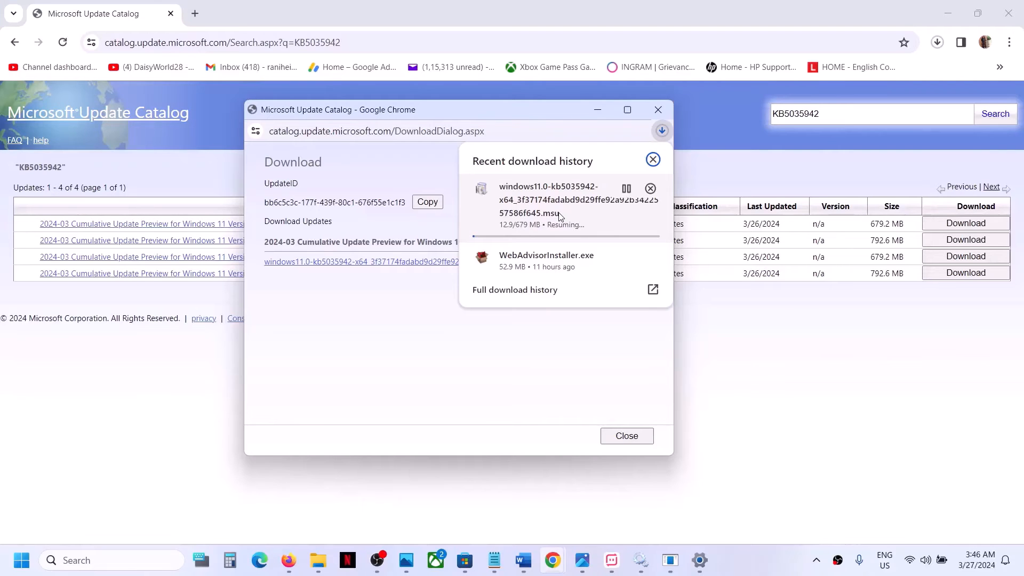
left_click(21, 560)
left_click(388, 514)
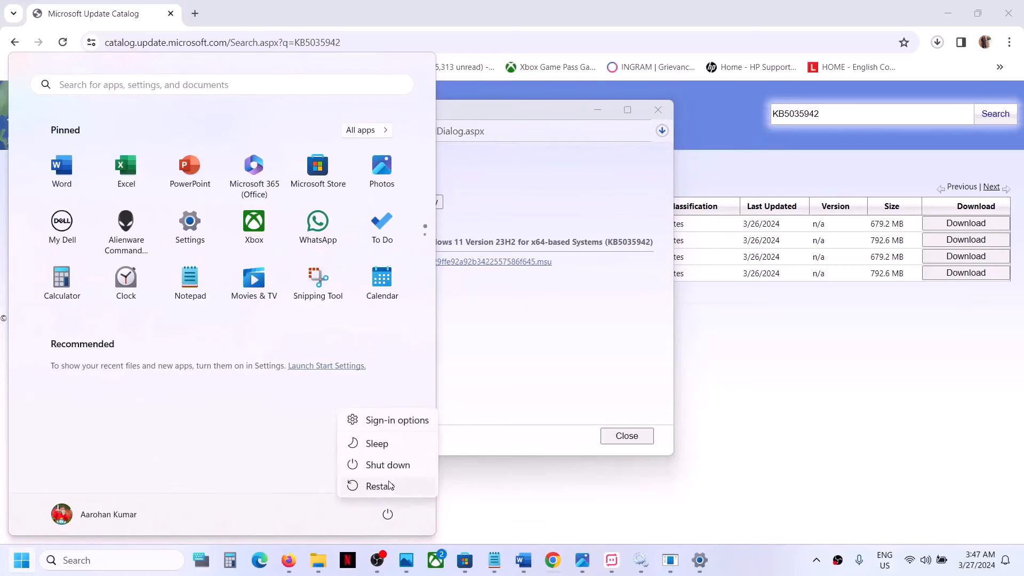
left_click(526, 413)
left_click(579, 371)
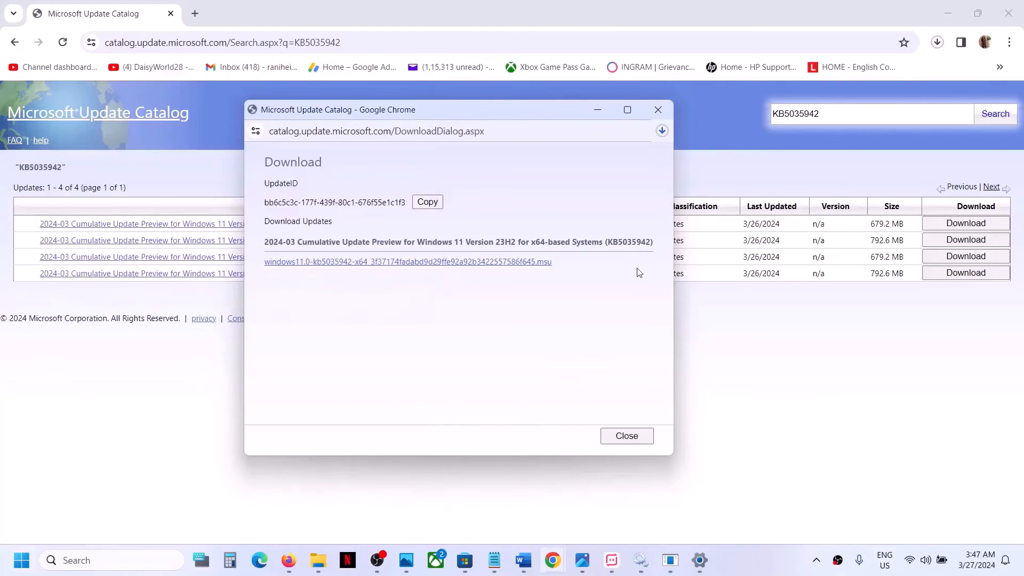
- Switch to the Word guide and copy the Step 5 command list, from "SC config trustedinstaller start=auto" through "net start appidsvc"
left_click(781, 575)
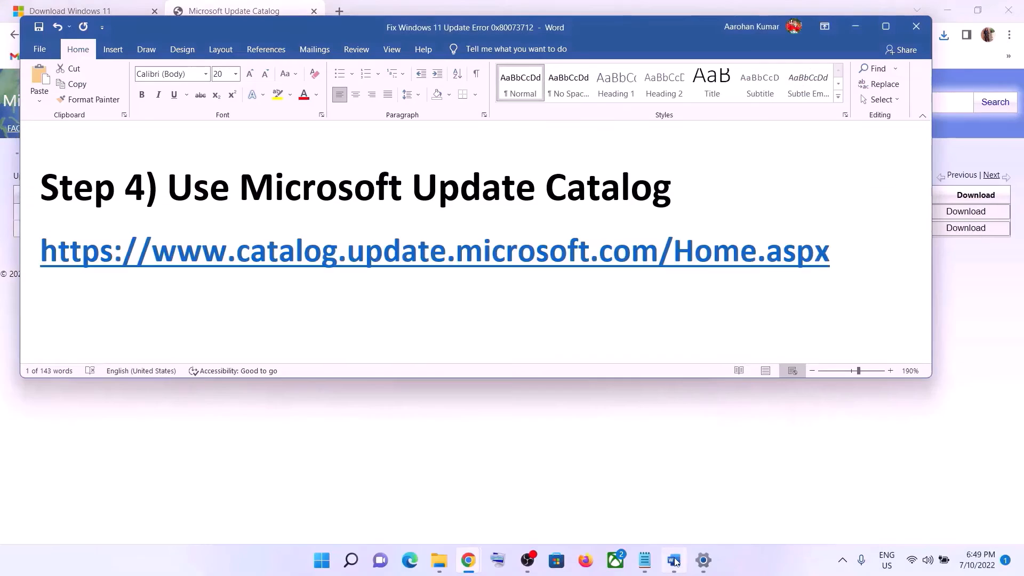
triple_click(551, 248)
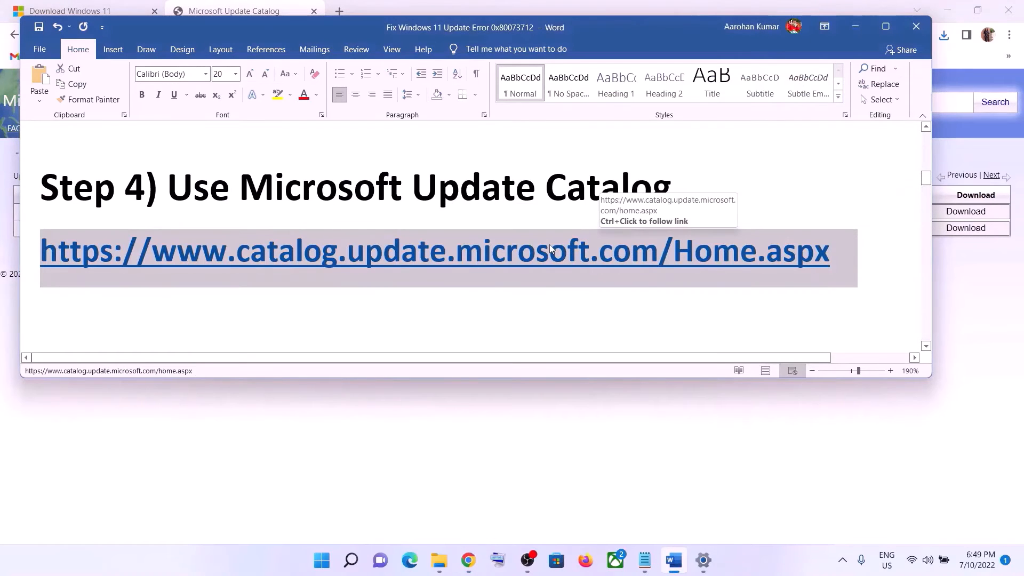
scroll(551, 249, "down", 5)
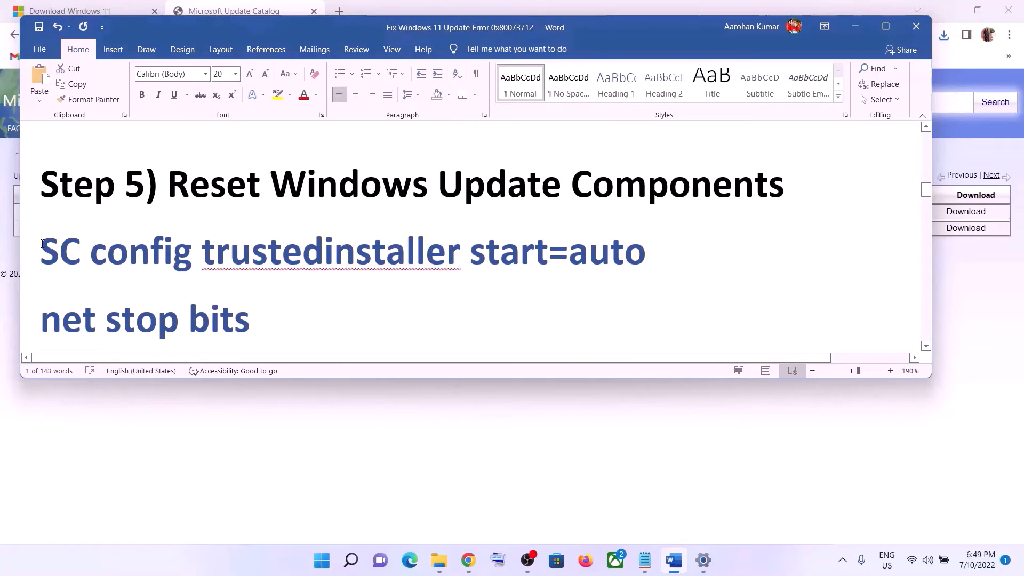
left_click_drag(42, 244, 305, 273)
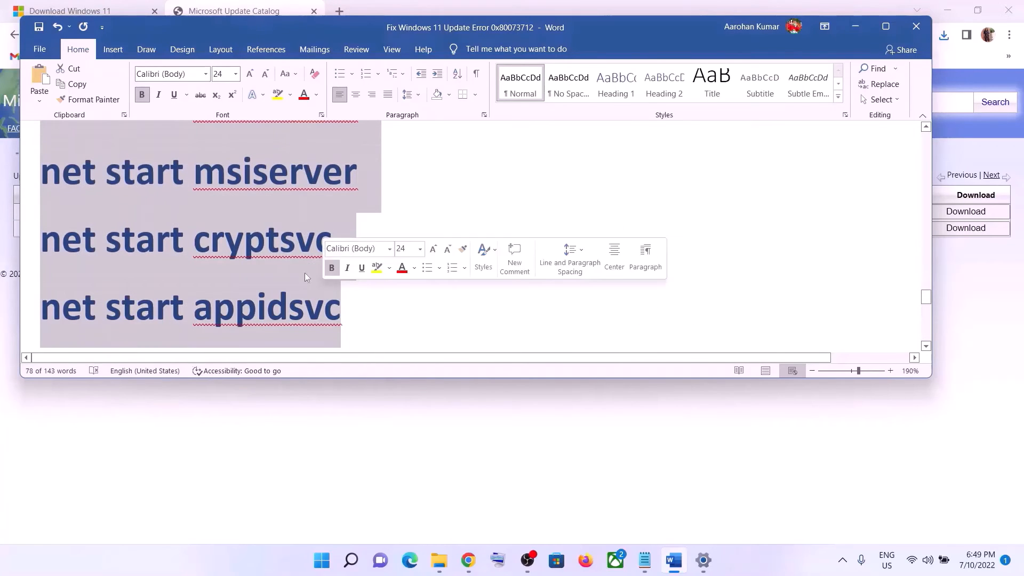
right_click(242, 219)
left_click(274, 267)
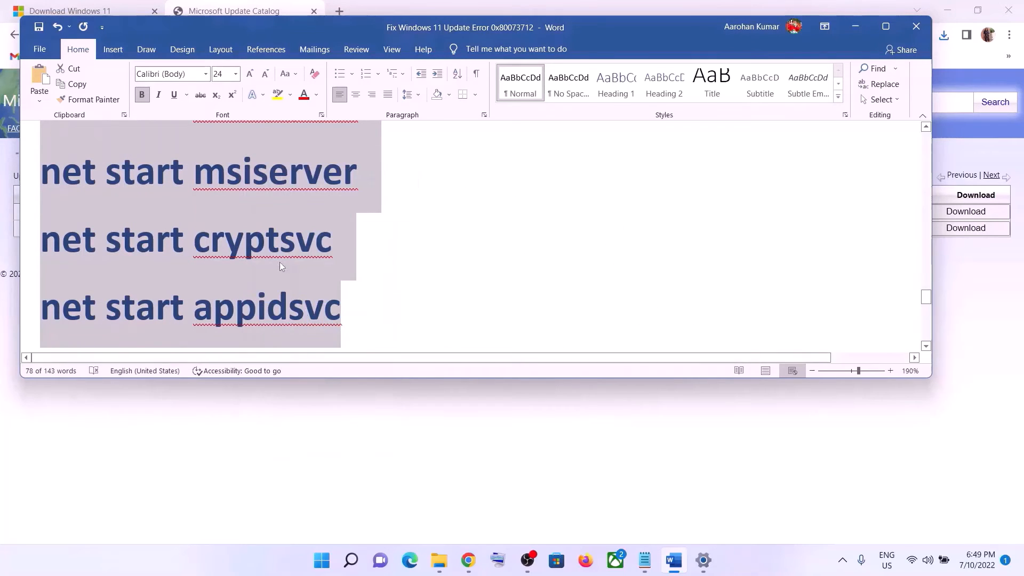
- Open Notepad and paste the copied Windows Update reset commands into the empty document
left_click(319, 561)
type("note")
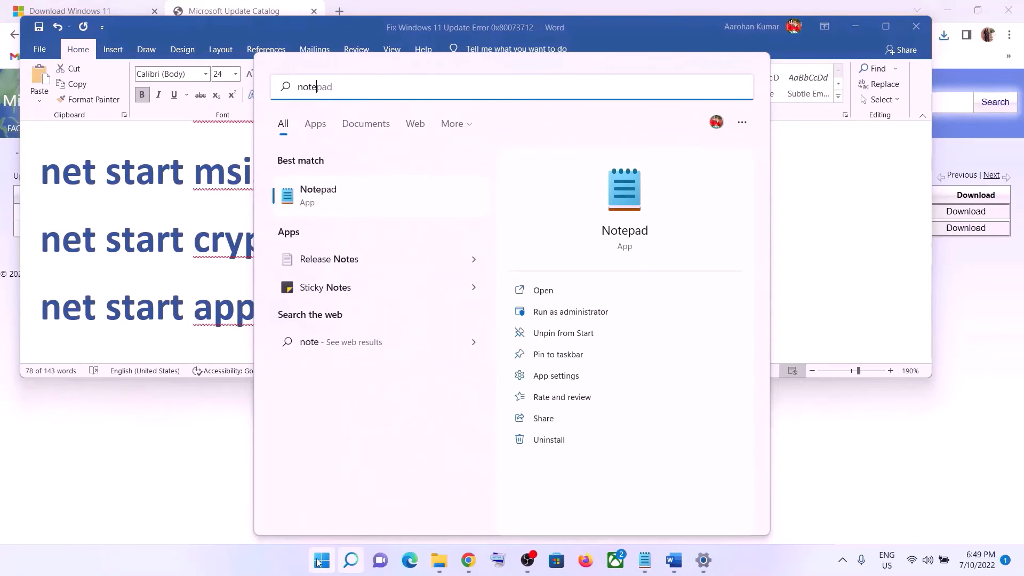
left_click(357, 183)
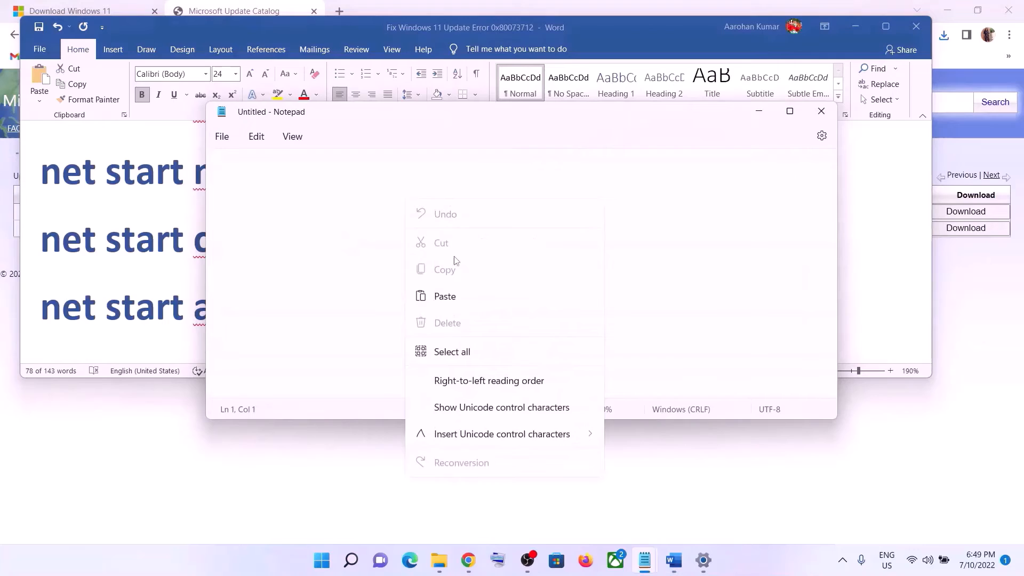
left_click(463, 295)
- Start saving the Notepad file under a new name on the Desktop, and copy the name Wufix.bat from the Word guide
left_click(230, 136)
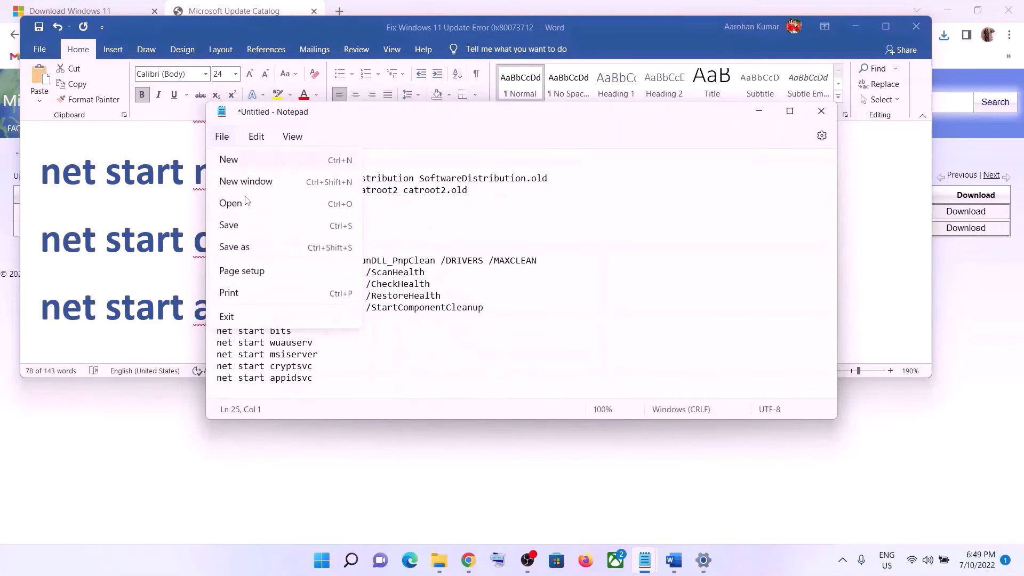
left_click(264, 251)
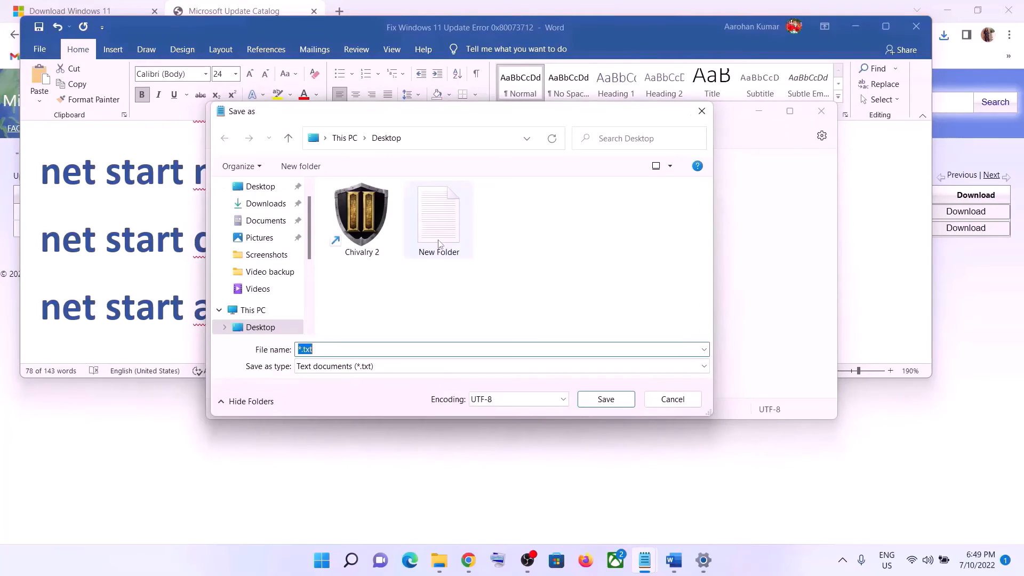
left_click(274, 192)
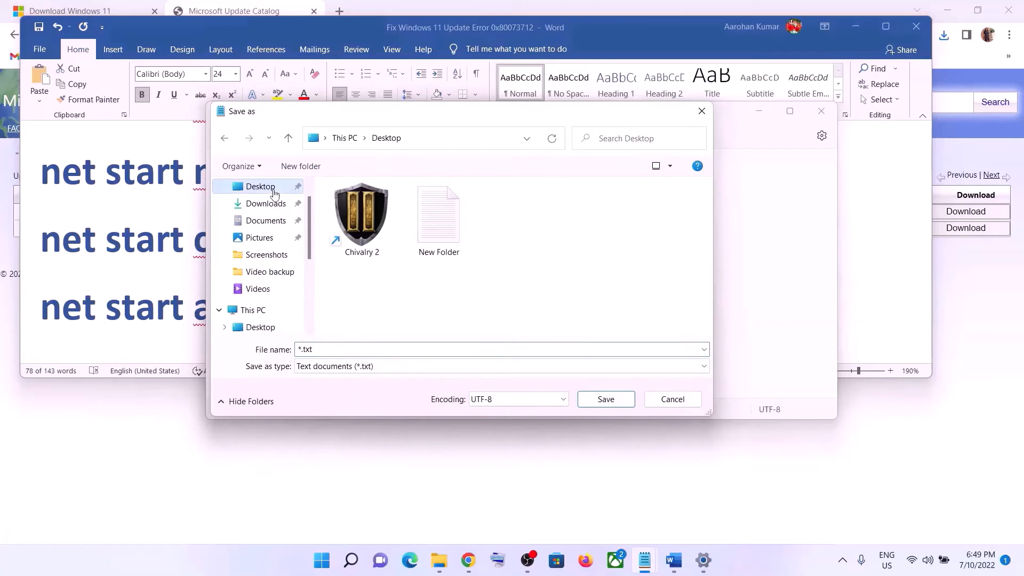
left_click(162, 305)
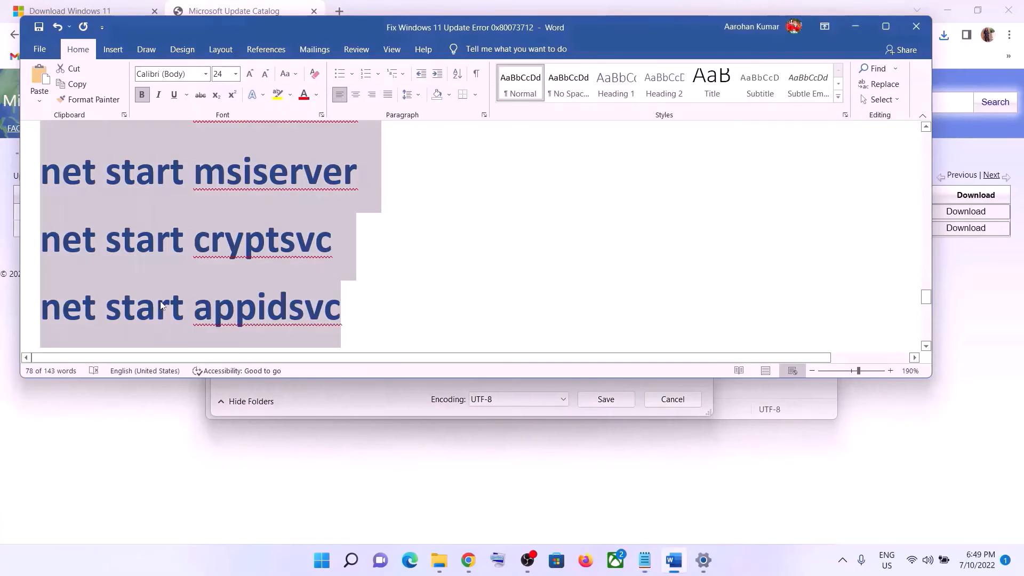
scroll(231, 270, "down", 3)
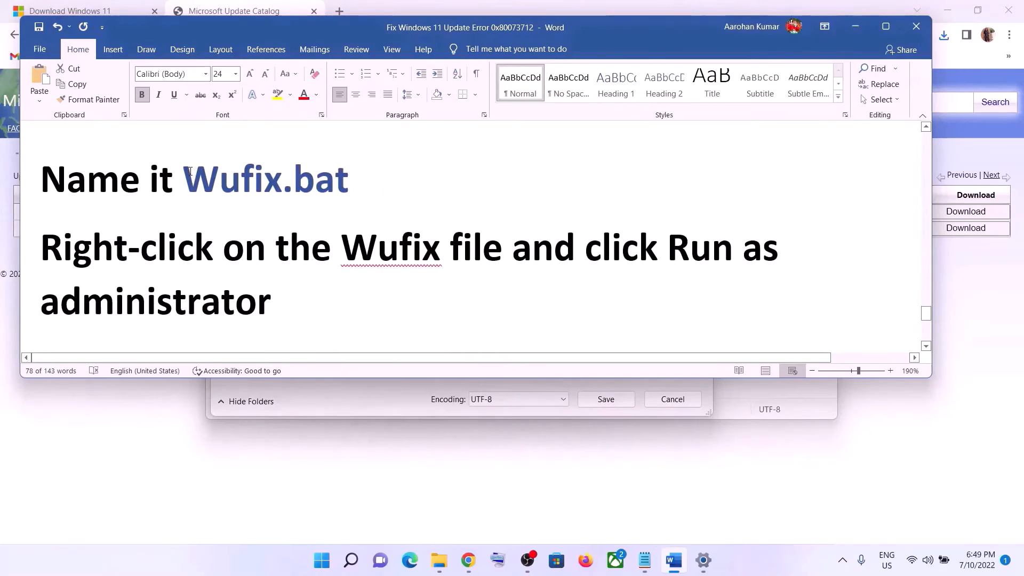
left_click_drag(184, 176, 345, 182)
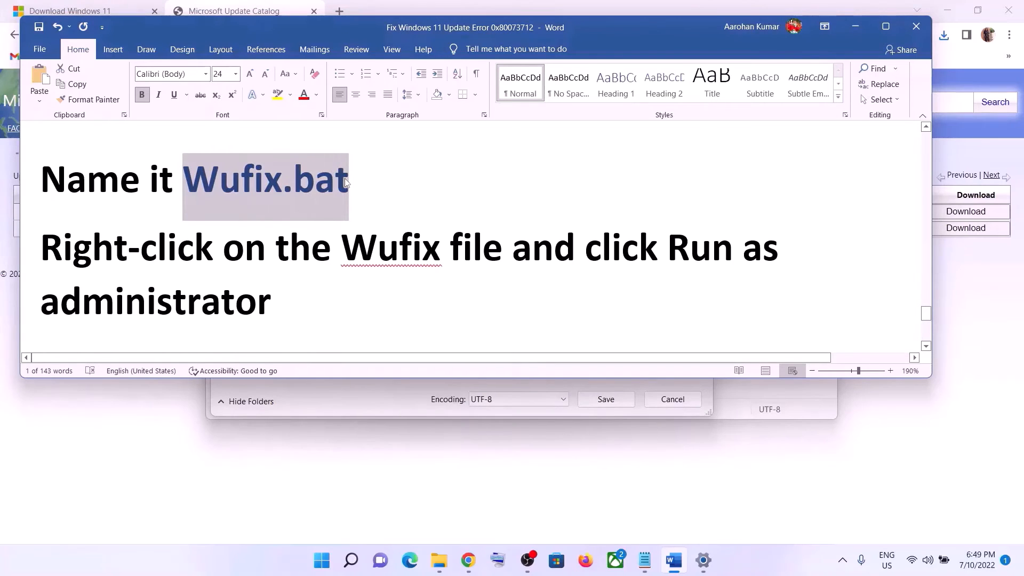
key("alt+Tab")
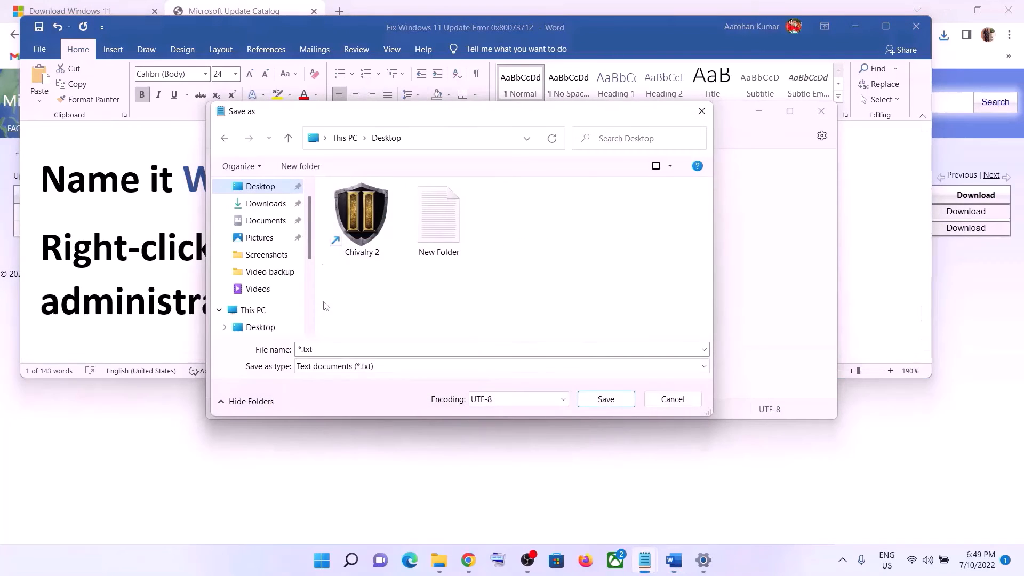
- Save the commands as Wufix.bat on the Desktop with the file type All files
left_click(323, 348)
key("ctrl+v")
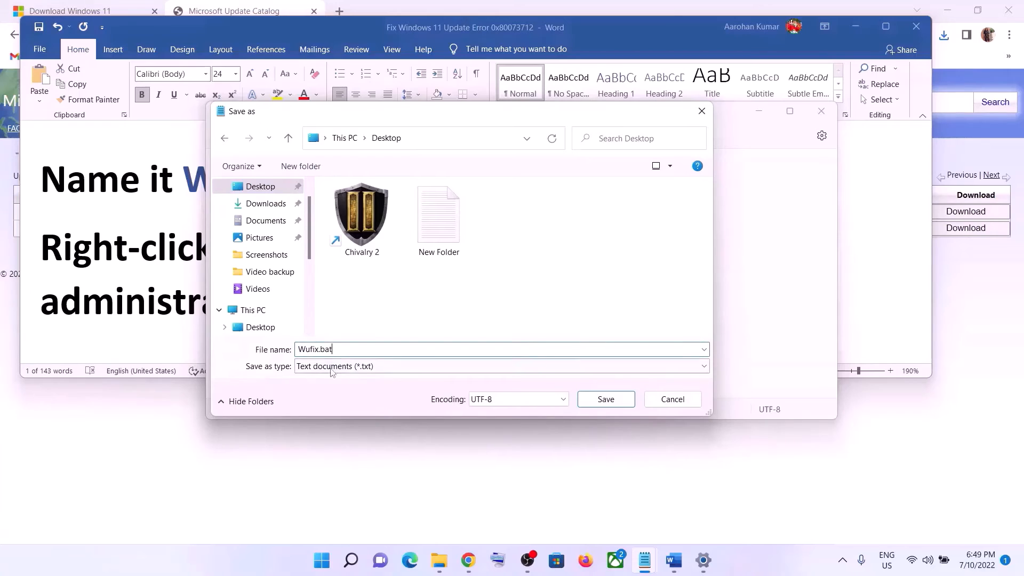
left_click(304, 367)
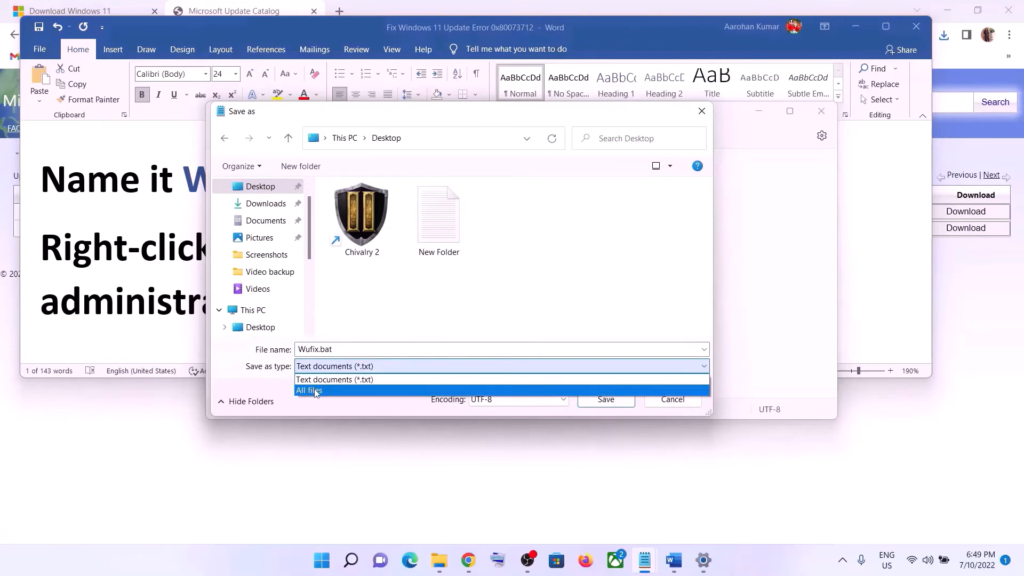
left_click(315, 390)
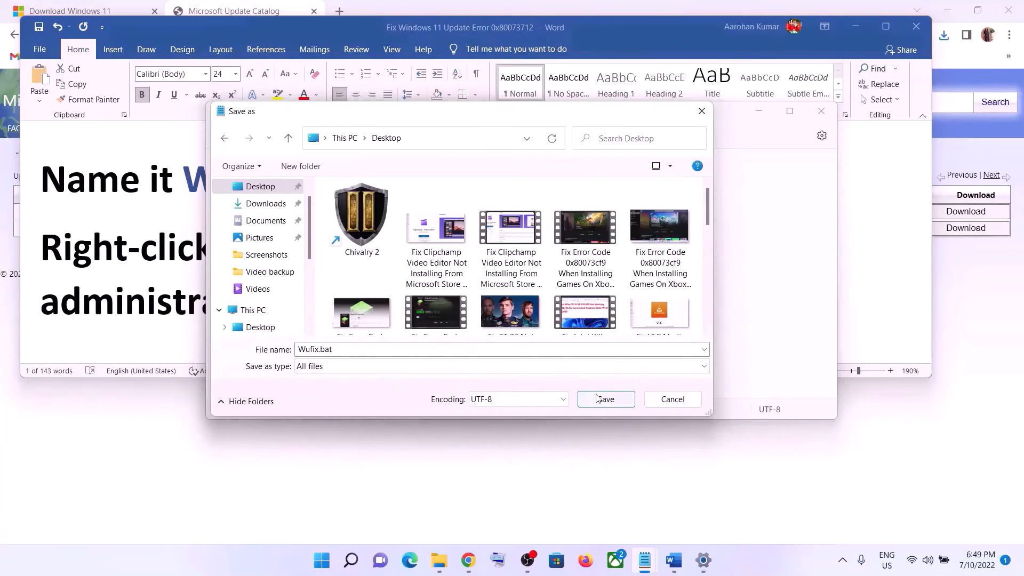
left_click(625, 403)
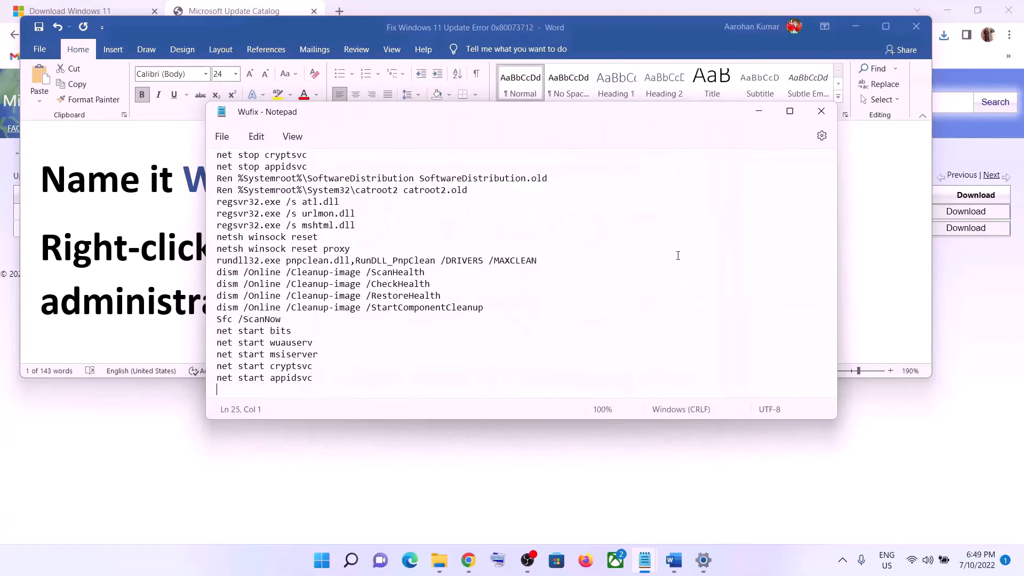
- Show the desktop and run the Wufix batch file as administrator
key("super+d")
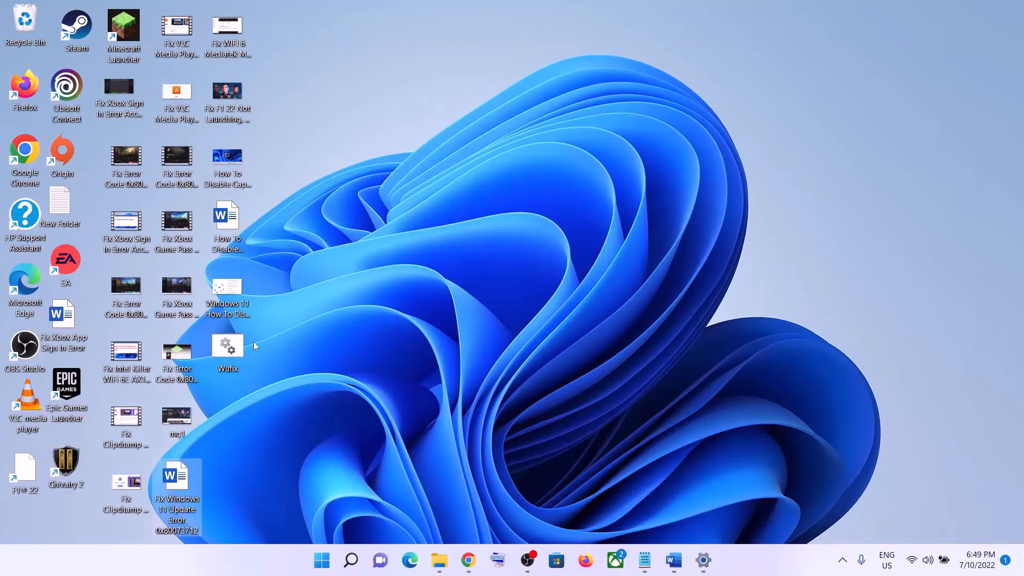
right_click(239, 351)
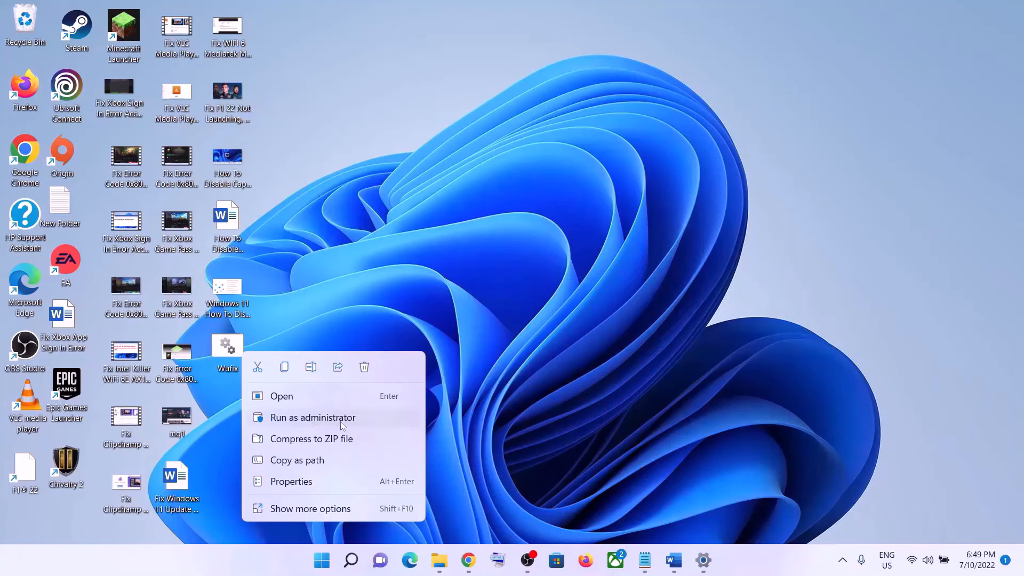
left_click(337, 418)
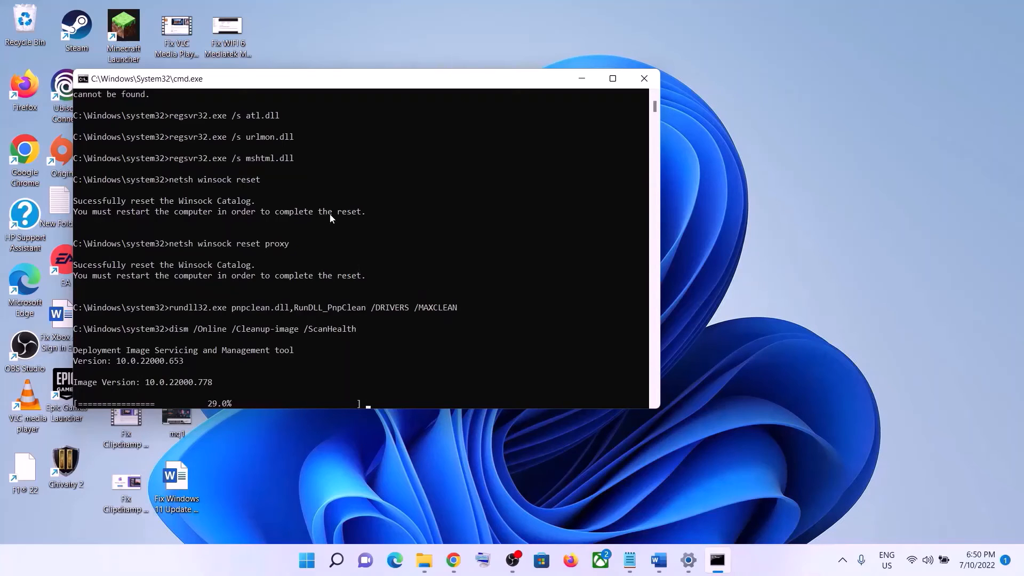
left_click(306, 560)
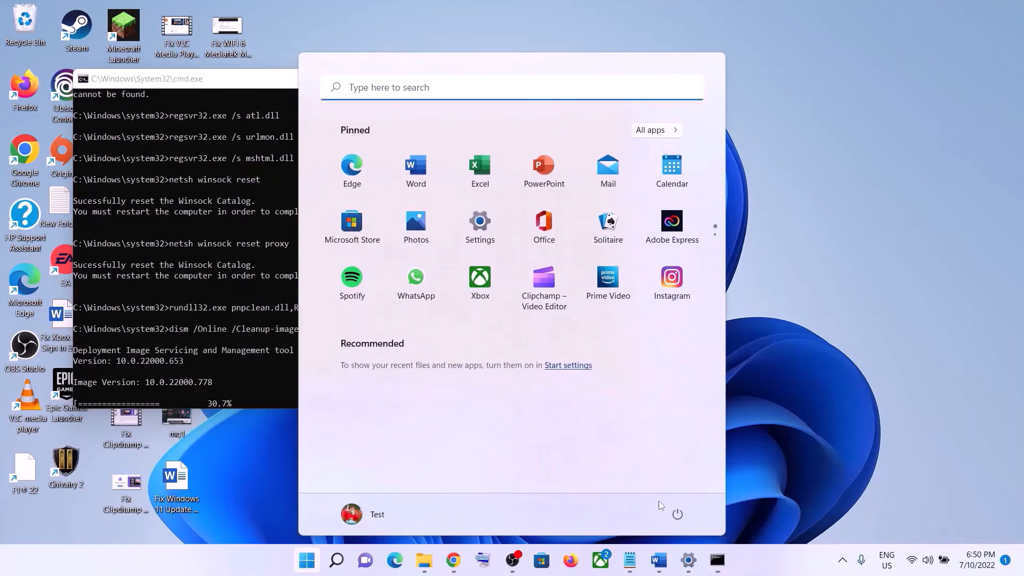
left_click(678, 515)
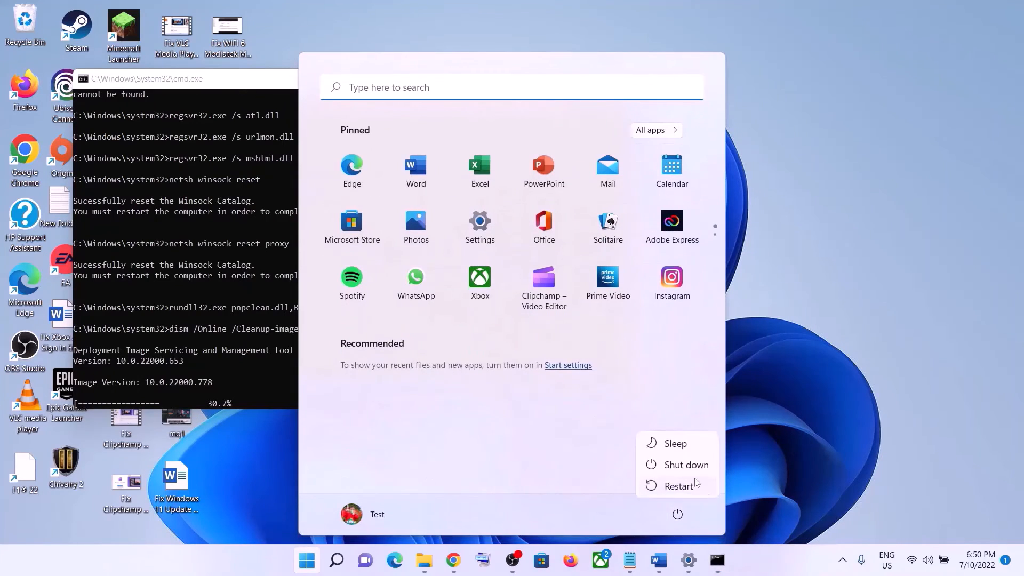
left_click(814, 435)
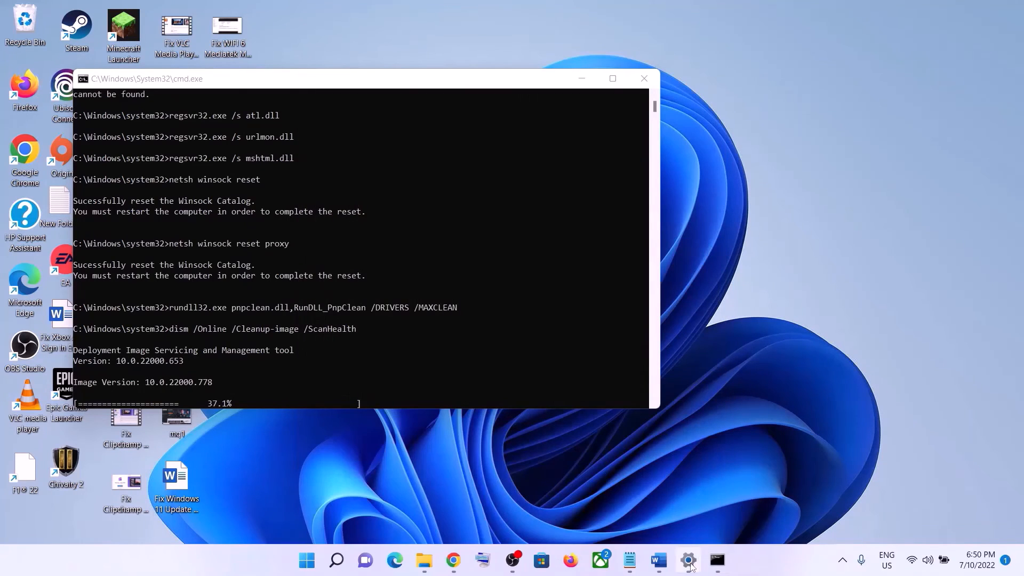
- Return to the Word guide and highlight the "Use Media Creation Tool" heading of Step 6
left_click(688, 559)
left_click(659, 559)
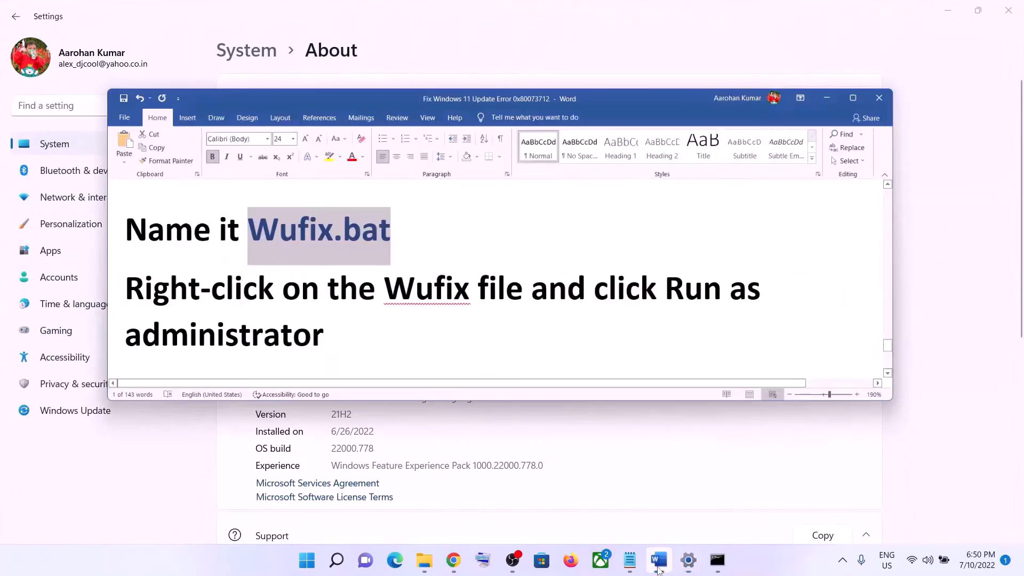
scroll(460, 230, "down", 5)
scroll(460, 230, "down", 3)
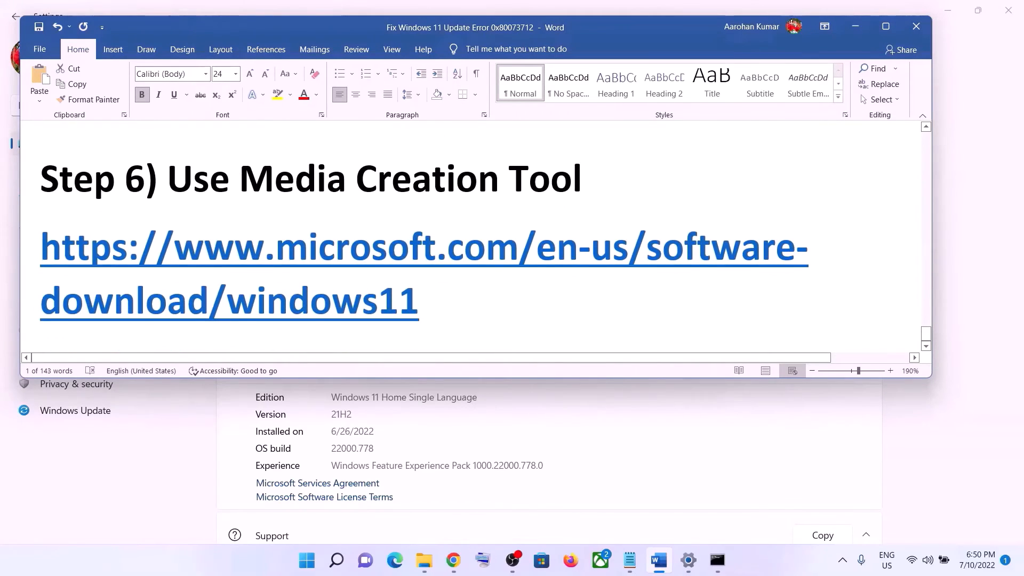
left_click_drag(169, 179, 540, 191)
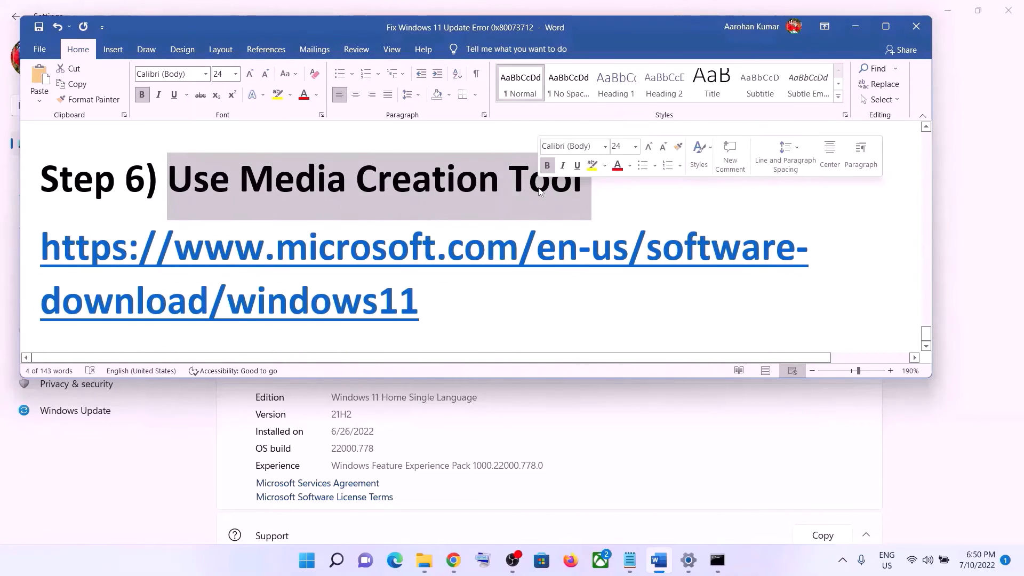
- Download the media creation tool from the Create Windows 11 Installation Media section of the Download Windows 11 page in Chrome
left_click(745, 569)
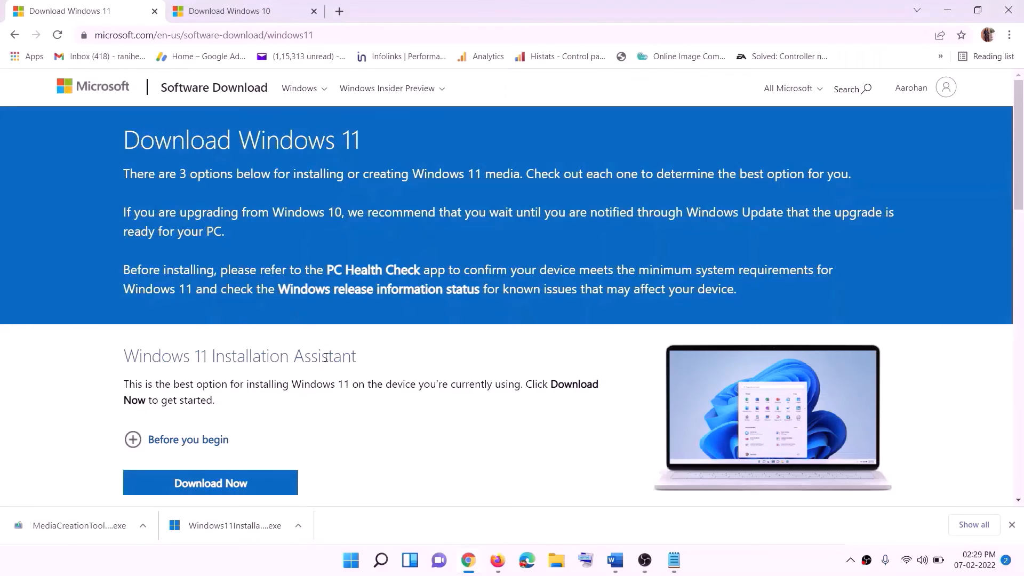
scroll(326, 357, "down", 5)
left_click(206, 318)
left_click_drag(192, 317, 296, 317)
left_click(206, 405)
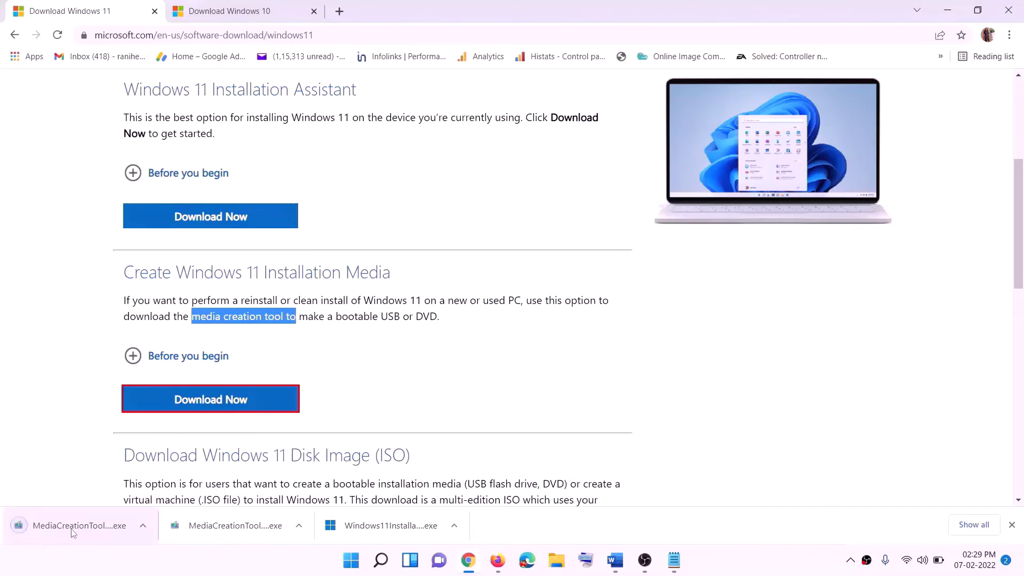
- Run the downloaded MediaCreationTool with administrator permission, accept the license terms, and continue with the recommended language and edition
left_click(95, 522)
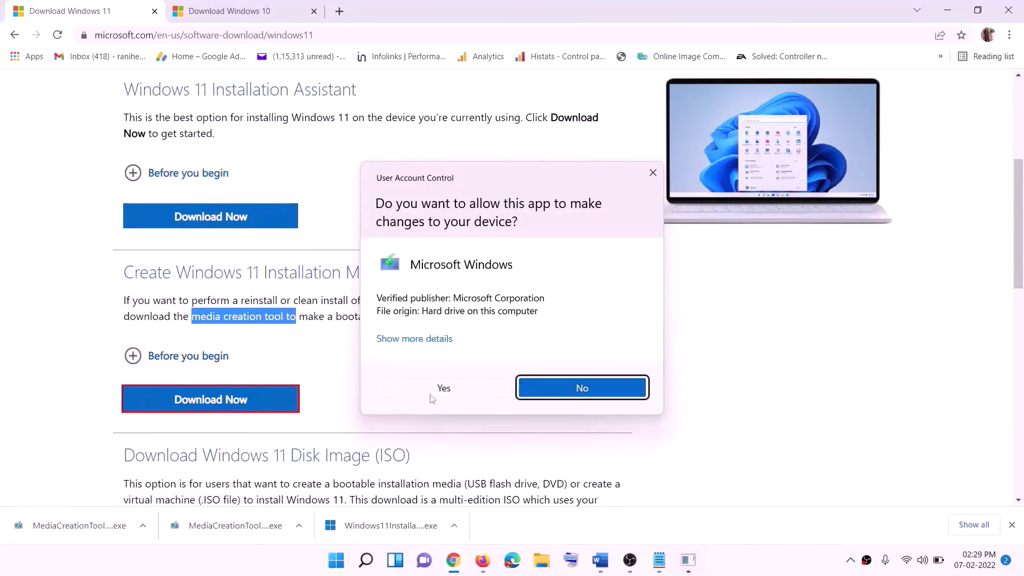
left_click(453, 393)
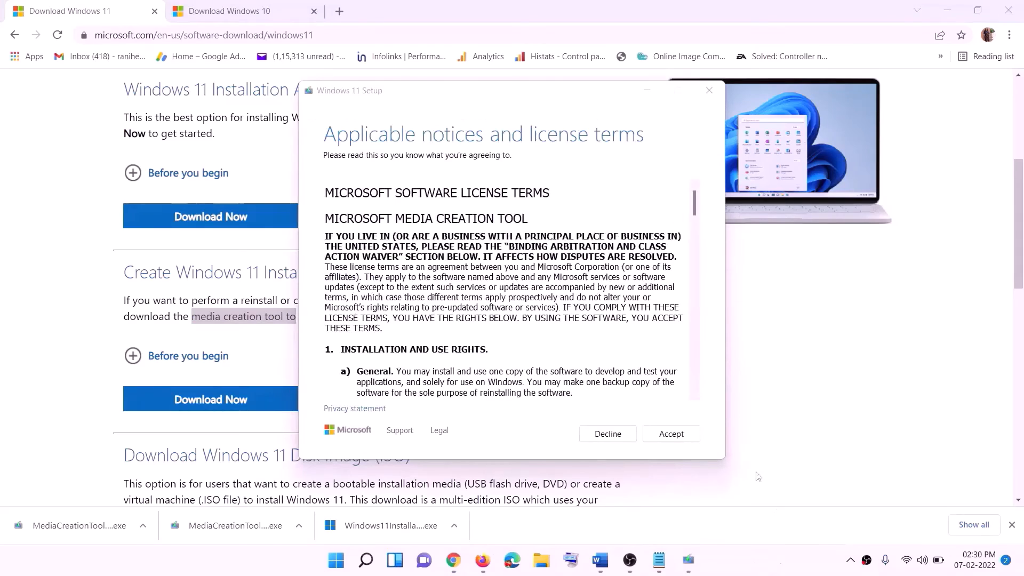
left_click(653, 438)
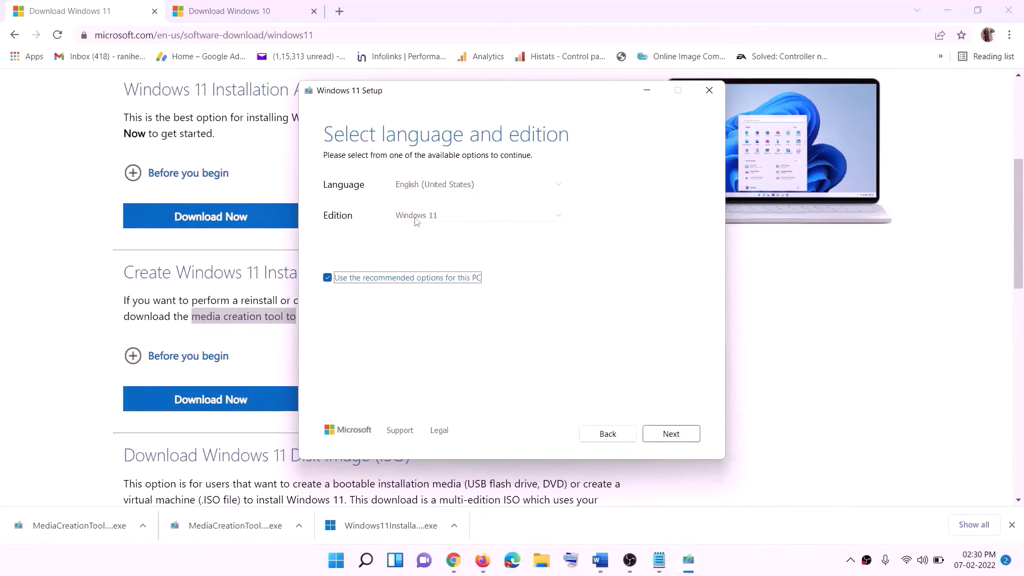
left_click(665, 432)
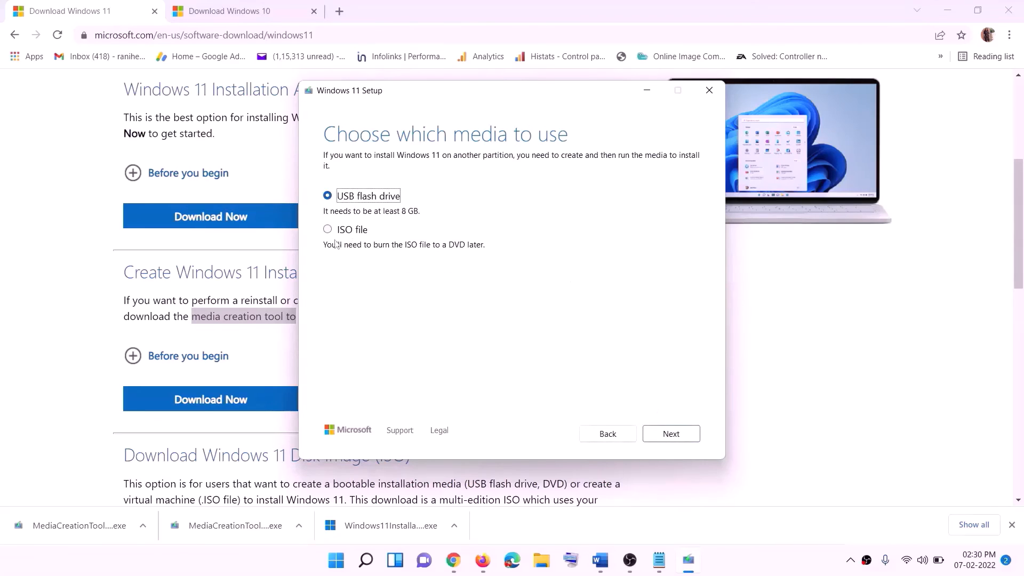
- Choose ISO file as the installation media and save it to the Desktop as Windows
left_click(339, 231)
left_click(673, 435)
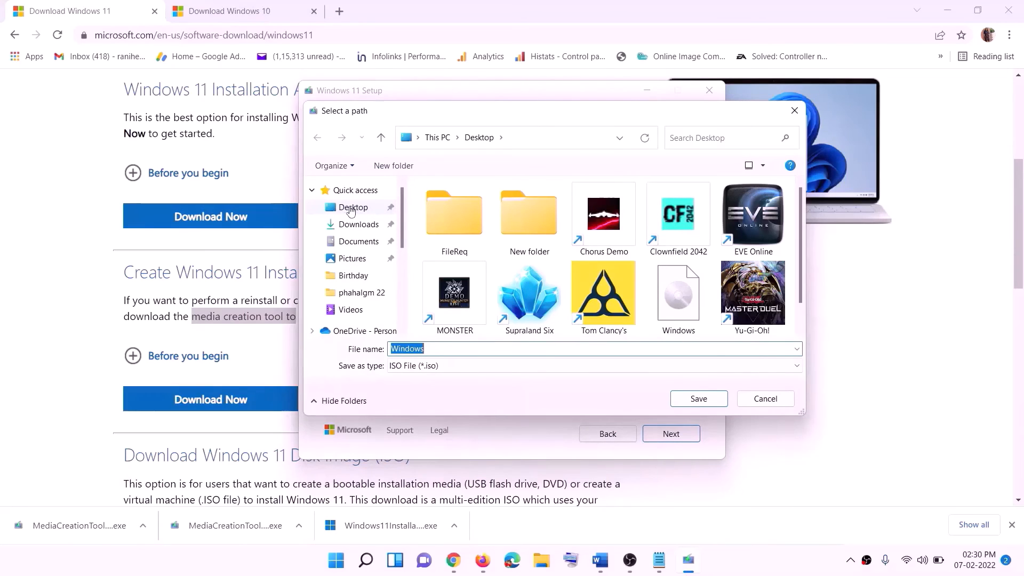
left_click(350, 210)
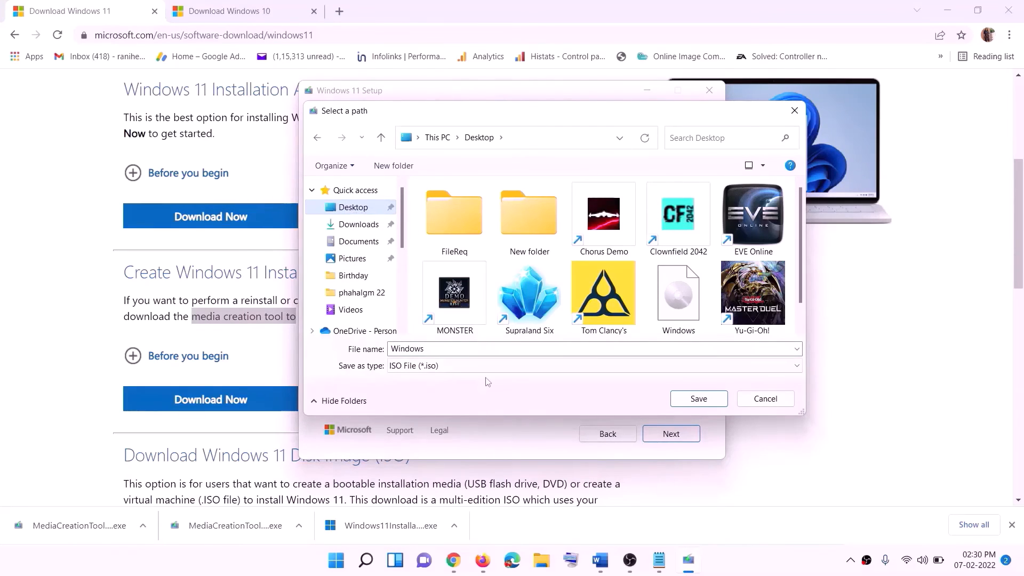
left_click(699, 399)
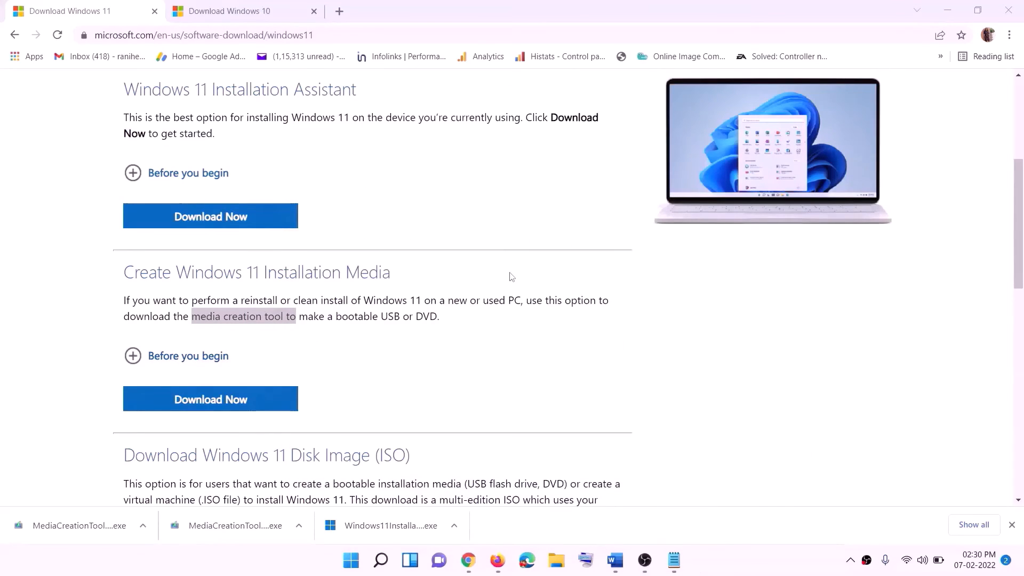
- Show the desktop, move the Windows ISO file to a different spot among the icons, and mount it
key("super+d")
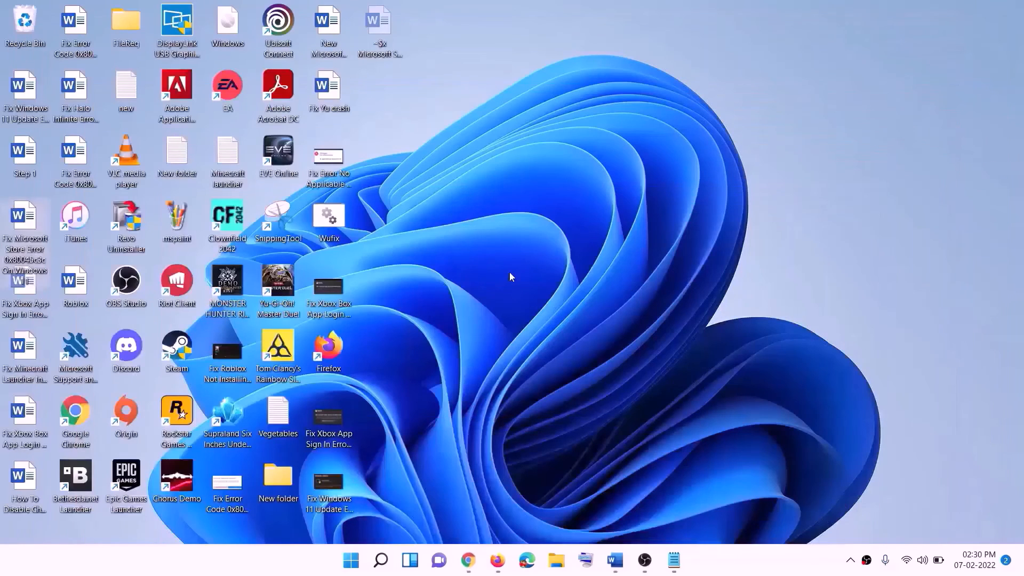
left_click_drag(228, 23, 401, 305)
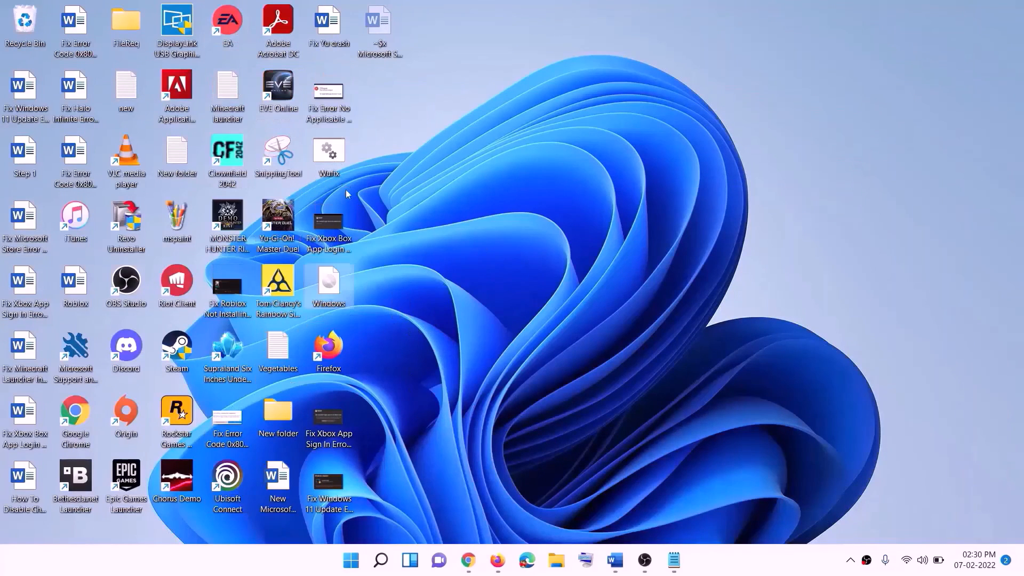
double_click(330, 290)
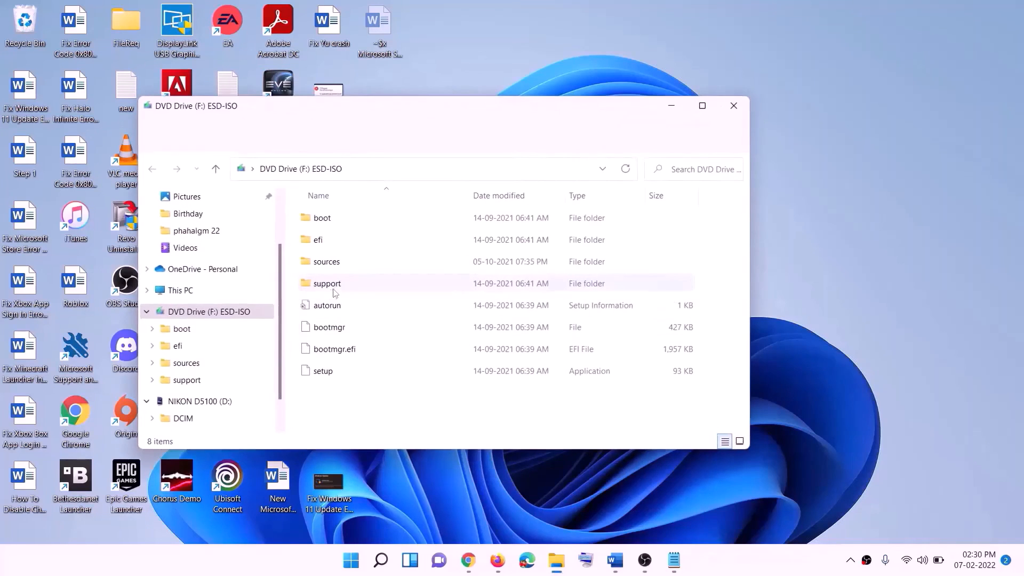
- Run setup from the mounted ESD-ISO drive with administrator permission and continue past the Install Windows 11 page
left_click(341, 372)
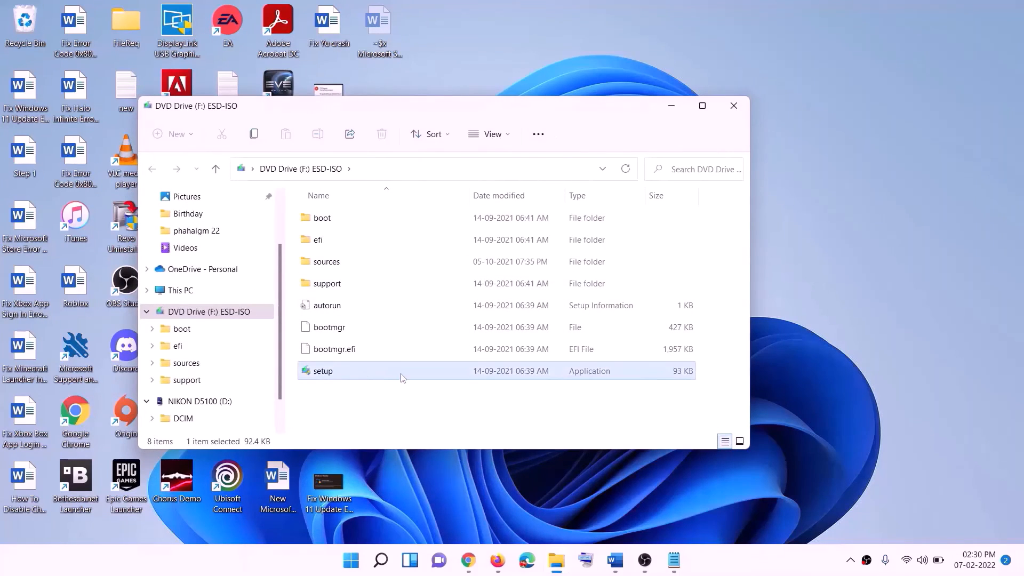
double_click(351, 372)
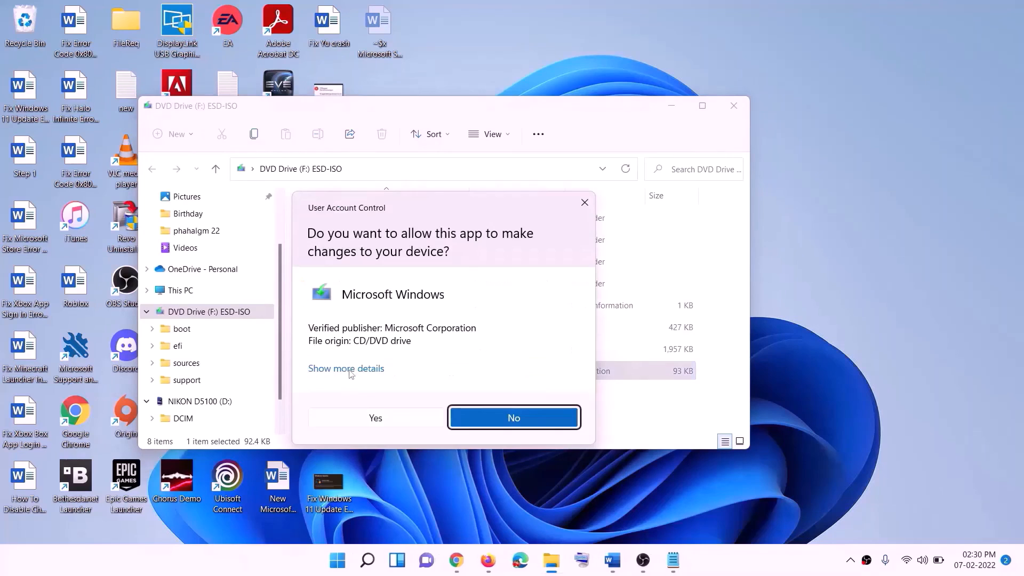
left_click(410, 418)
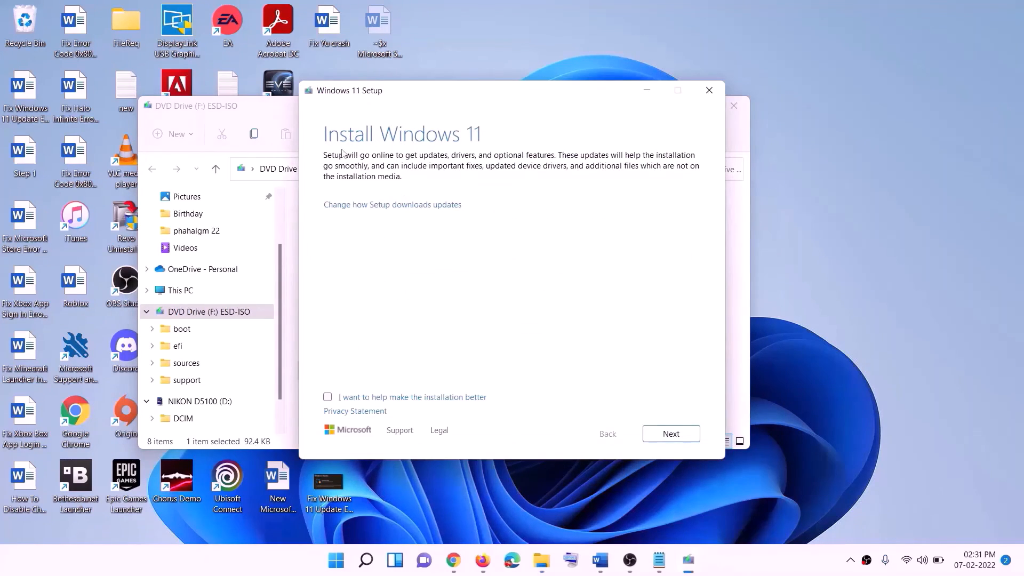
left_click(677, 436)
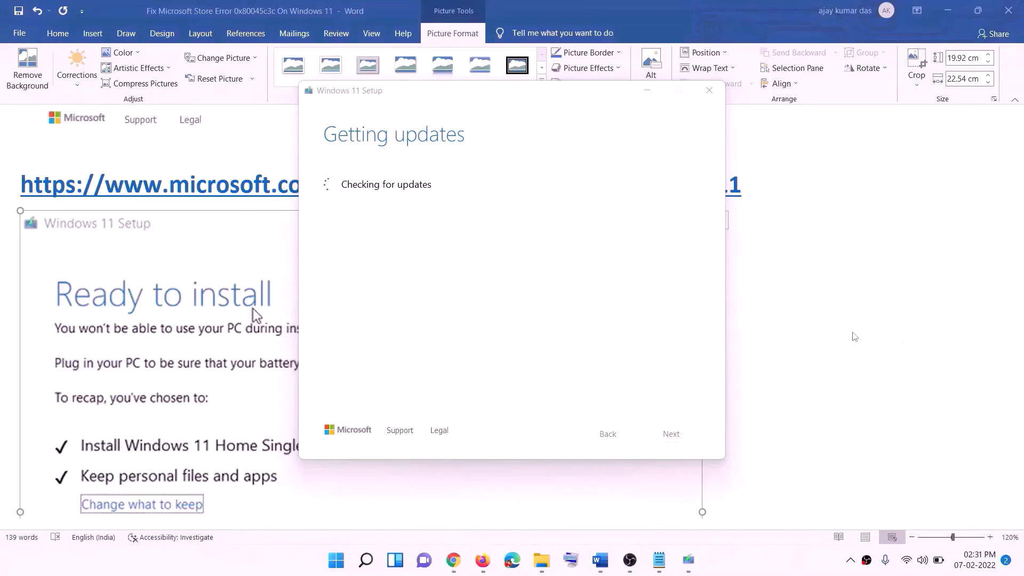
- Examine the Ready to install screenshot in the Word guide, including the options to keep and the Install button
scroll(237, 256, "down", 2)
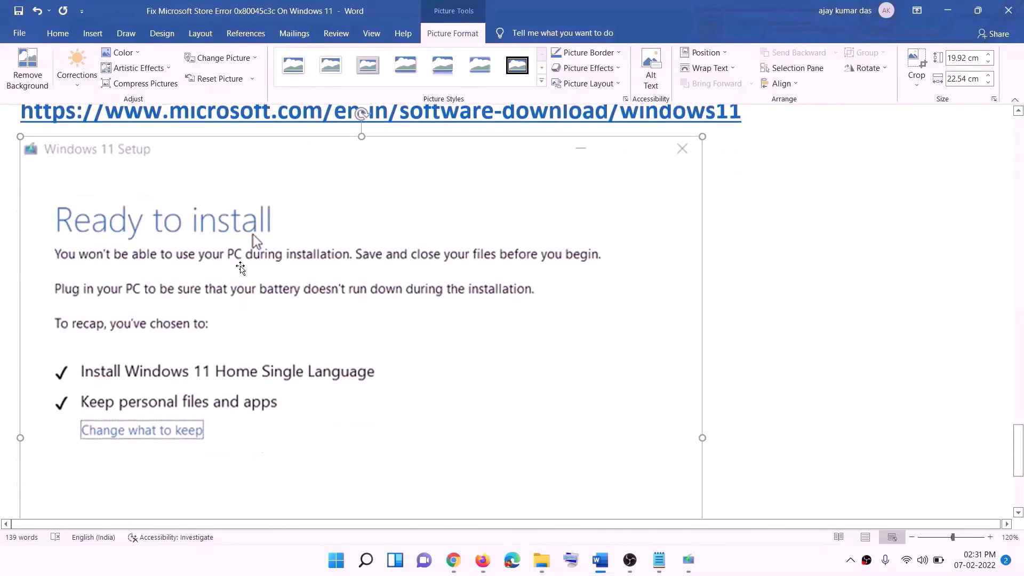
scroll(241, 268, "down", 1)
scroll(197, 345, "down", 1)
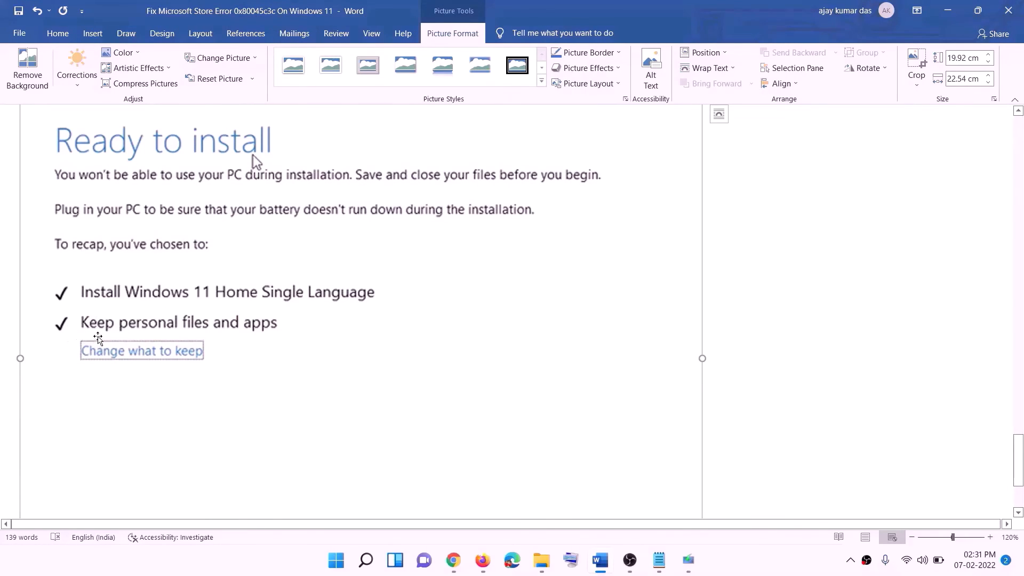
scroll(379, 334, "down", 3)
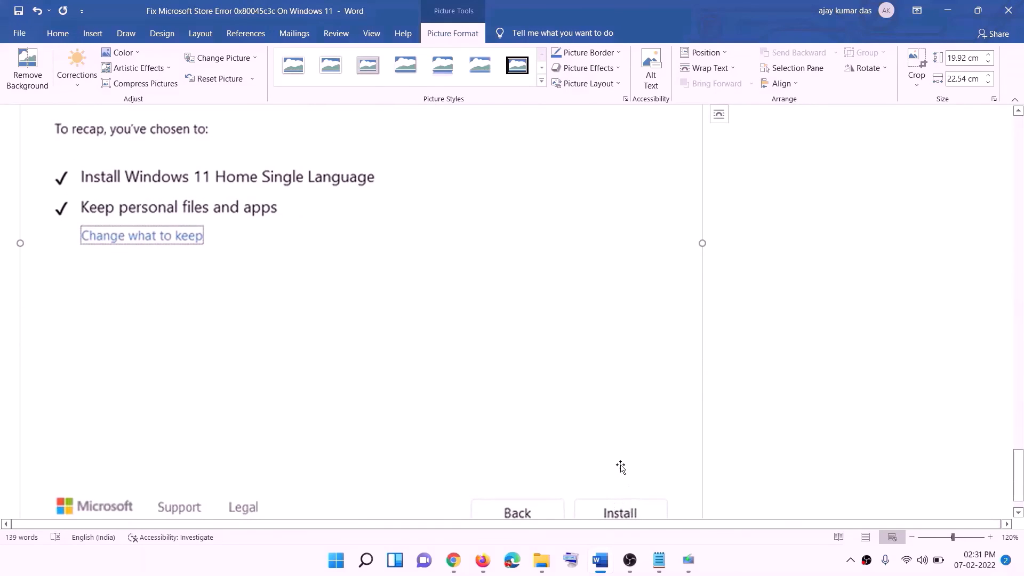
scroll(544, 399, "up", 7)
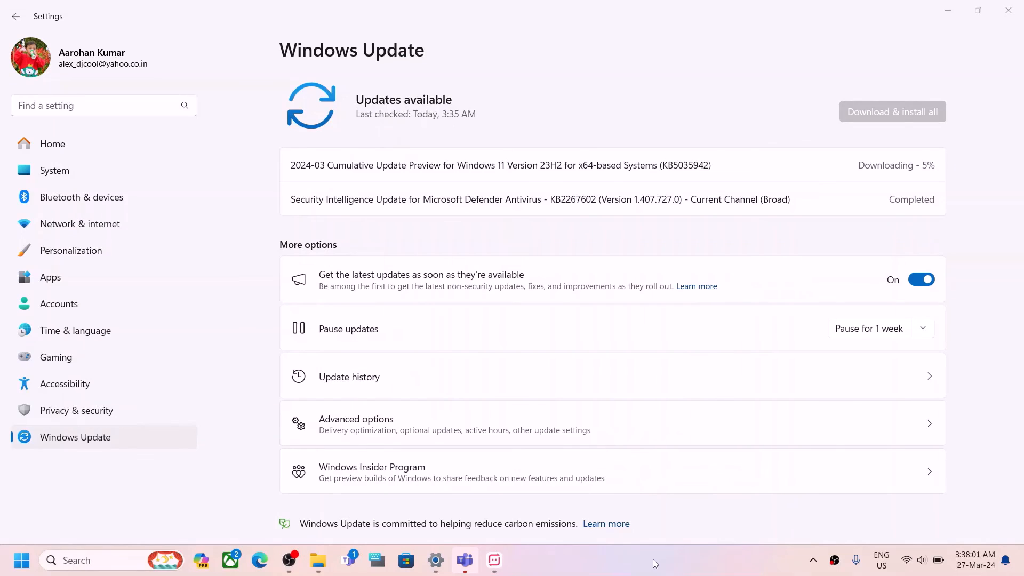
- Highlight the KB5035942 number of the 2024-03 Cumulative Update Preview in Windows Update settings
double_click(686, 169)
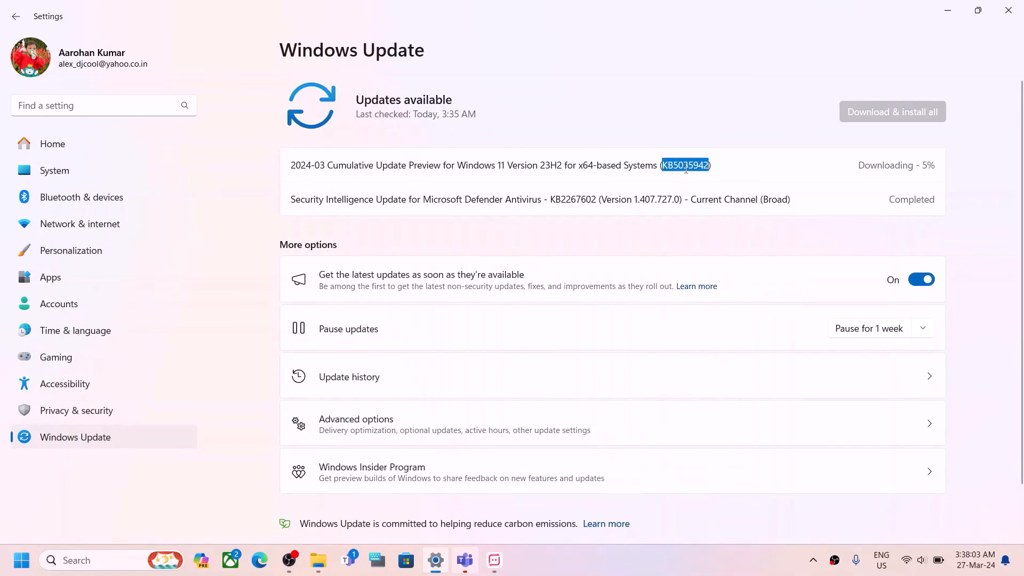
left_click(734, 555)
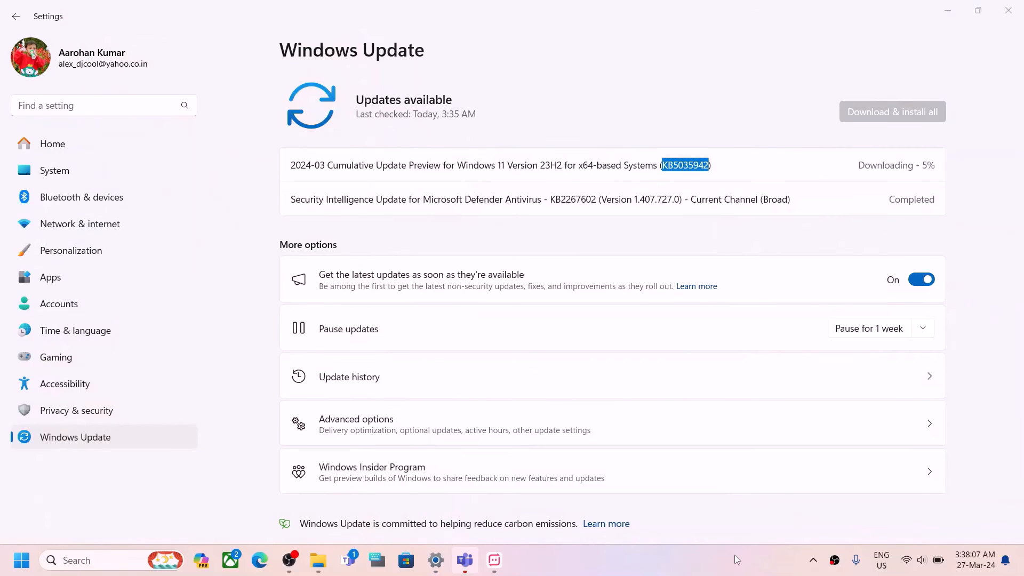